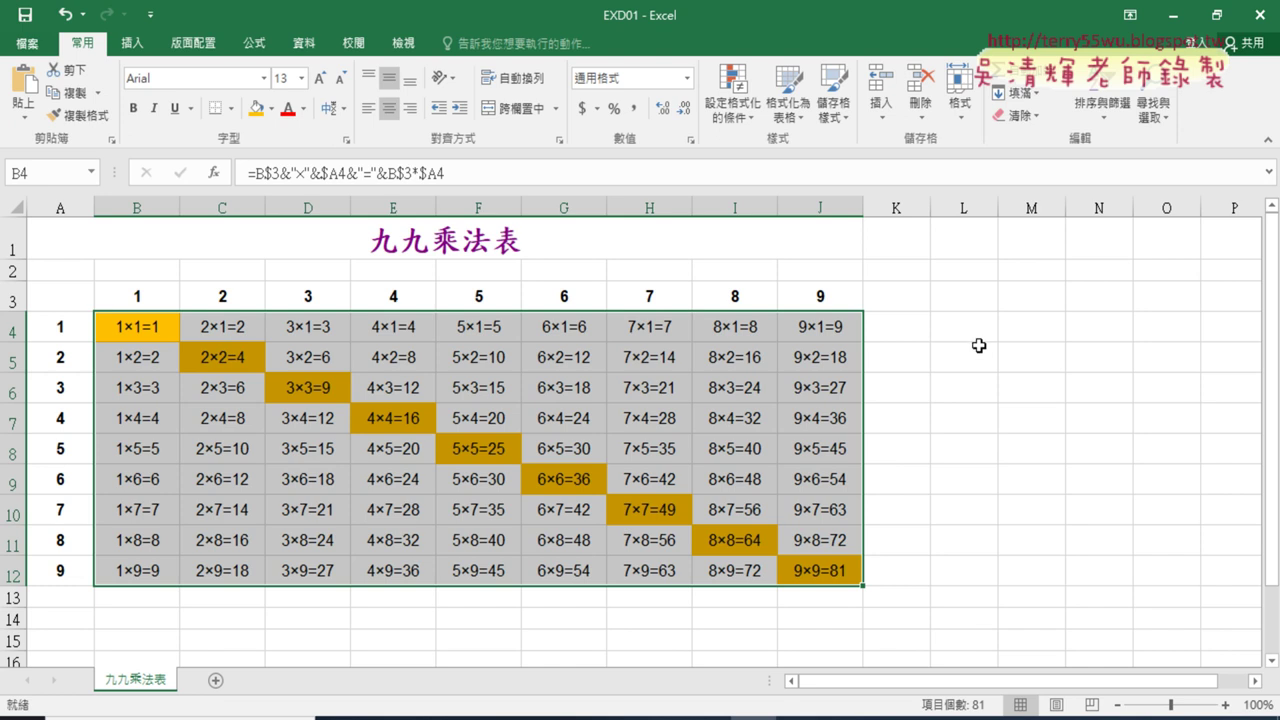
Step: Select B4:J12 and start a formula-based conditional formatting rule referencing $B$3
left_click(1031, 418)
left_click_drag(130, 316, 820, 571)
left_click(733, 95)
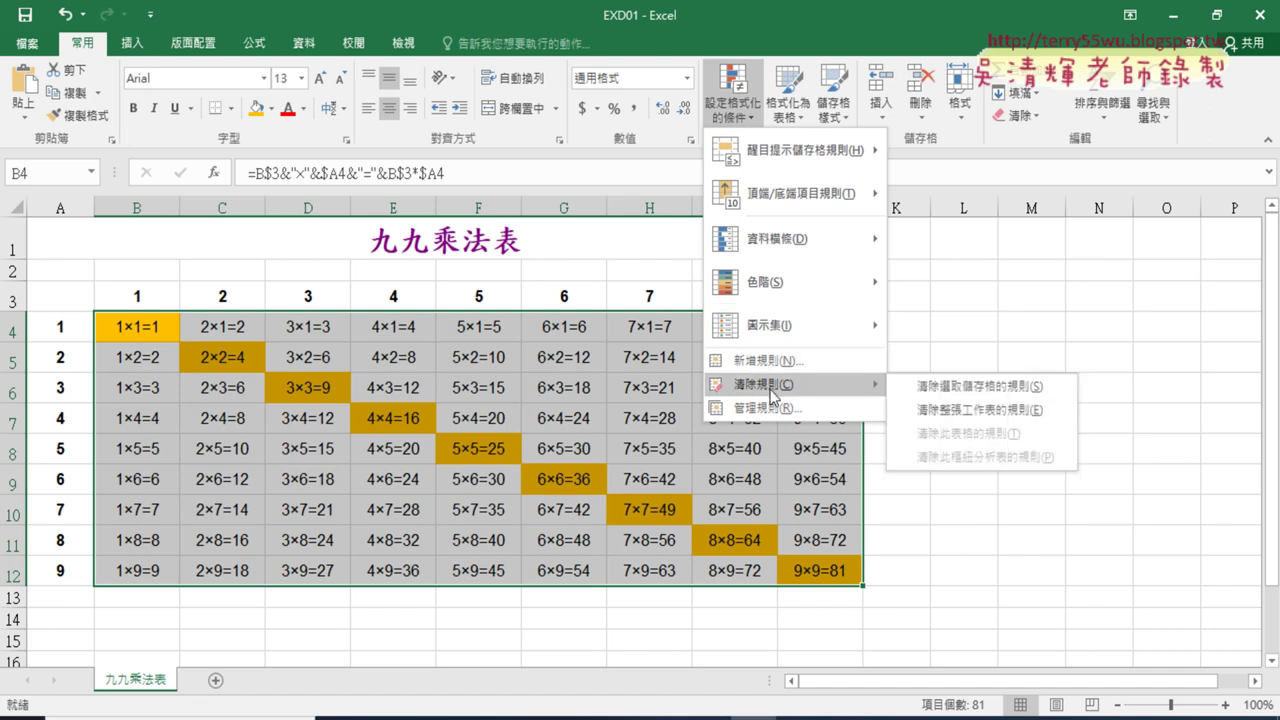
left_click(778, 361)
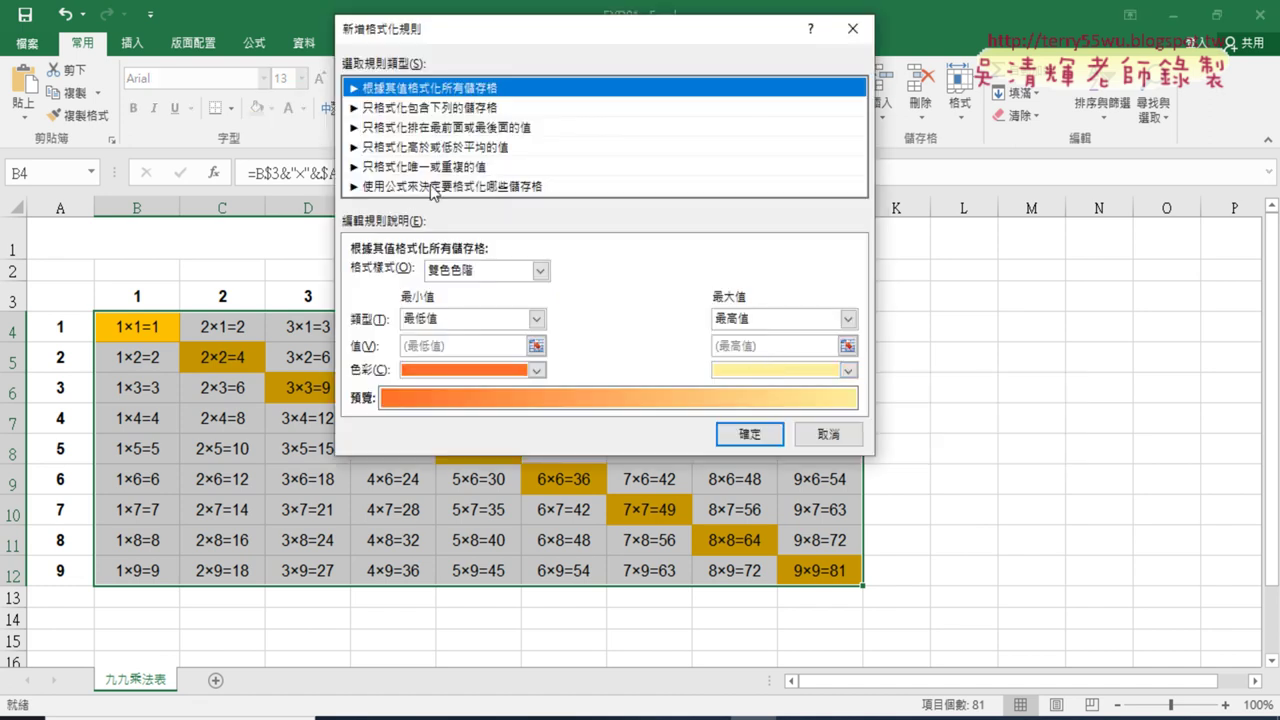
left_click(433, 187)
left_click(482, 275)
type("=")
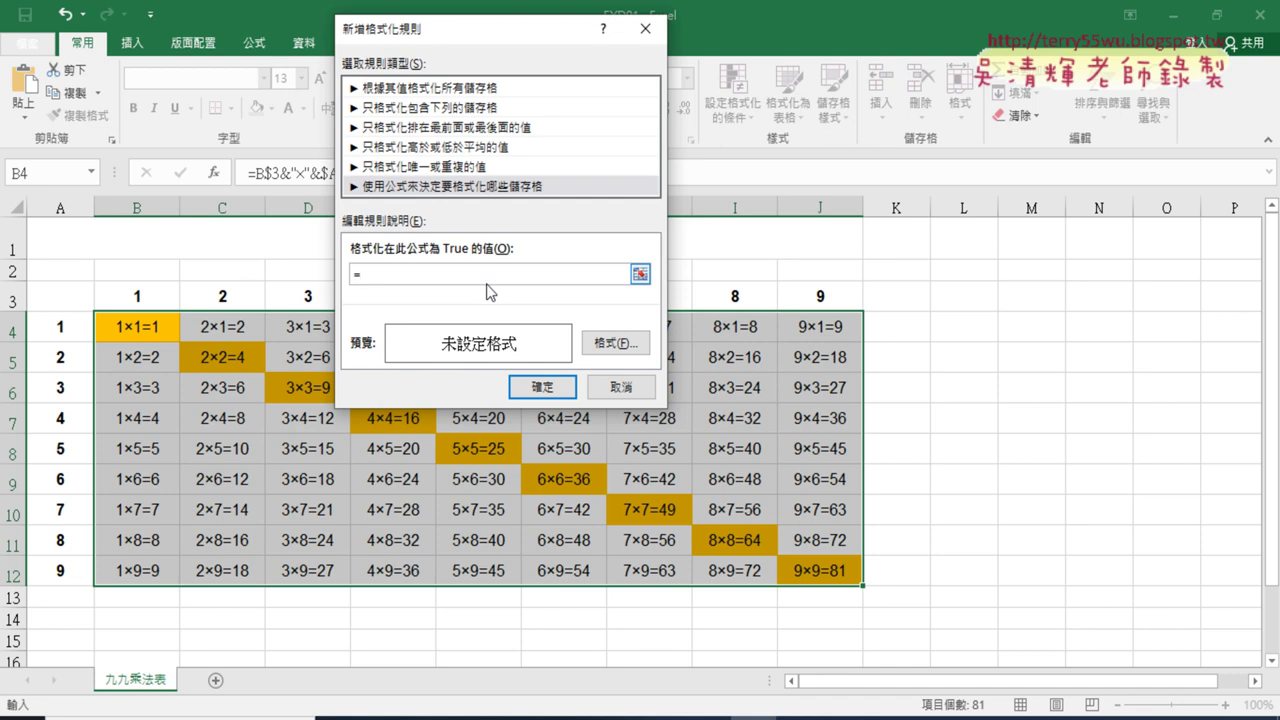
left_click(139, 298)
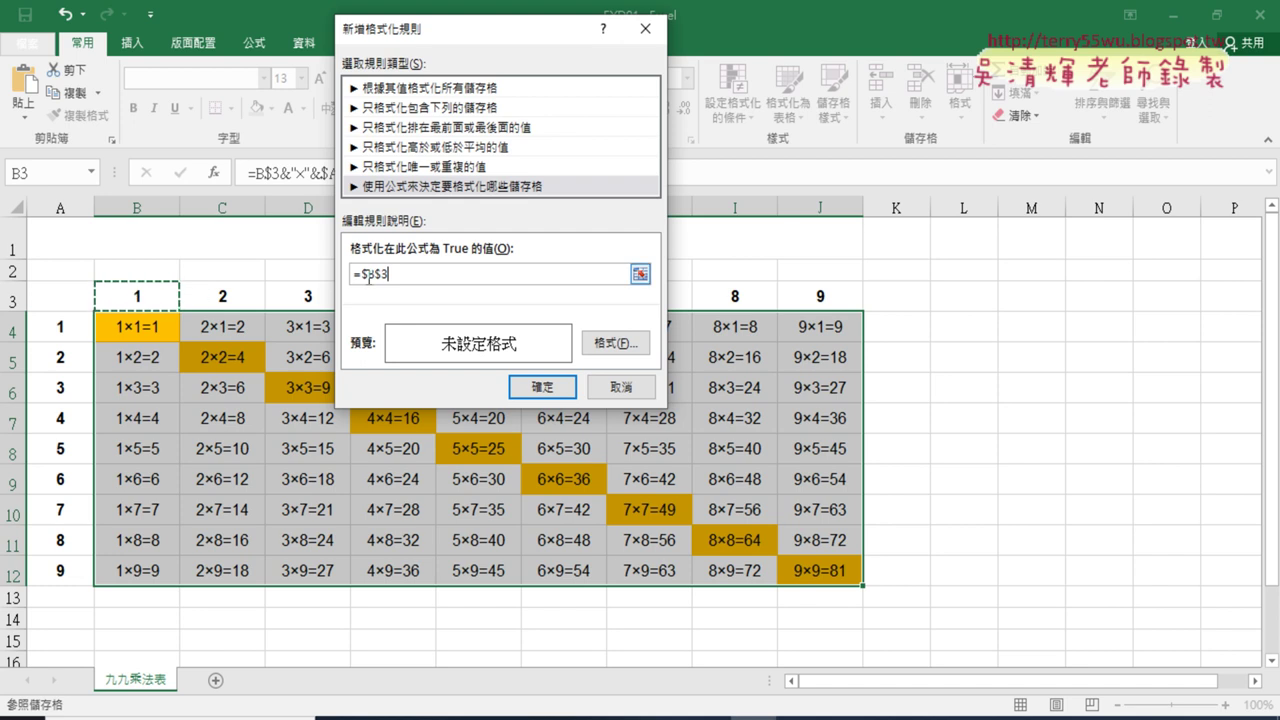
Step: Edit the rule's formula to =B$3+$A4=10 using mixed references
left_click(367, 275)
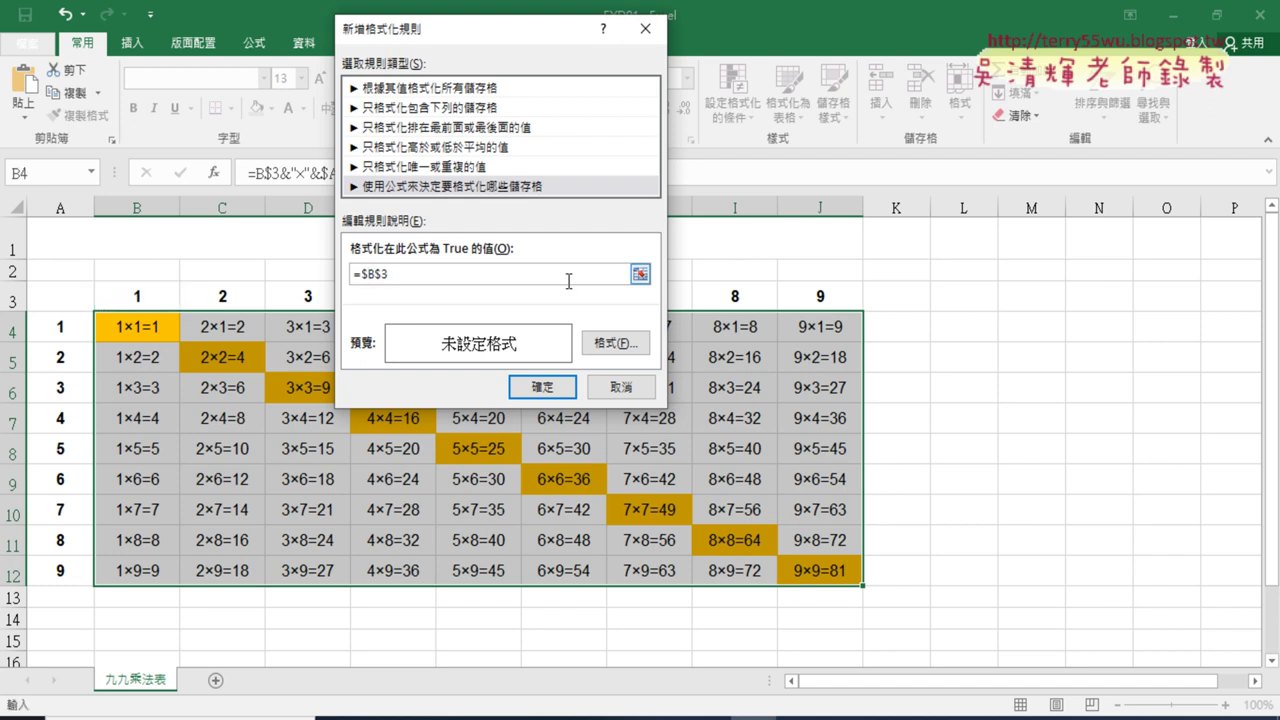
key("BackSpace")
left_click(53, 331)
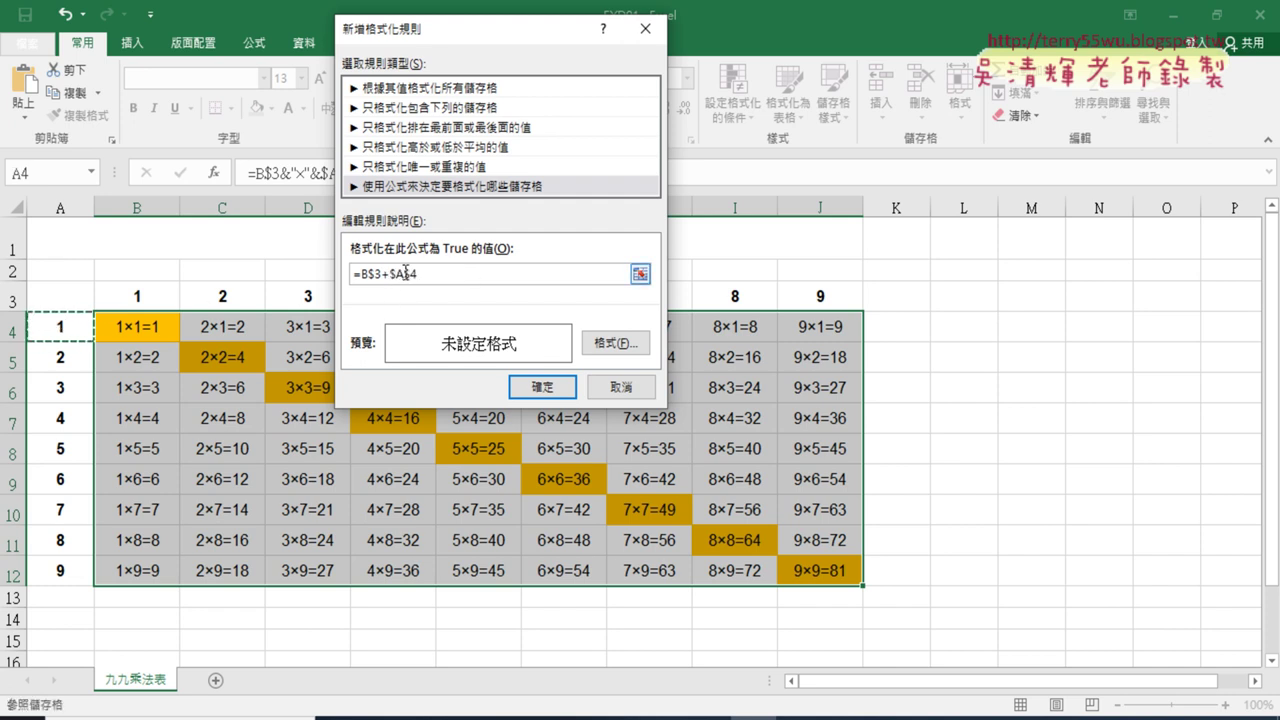
left_click(410, 272)
key("BackSpace")
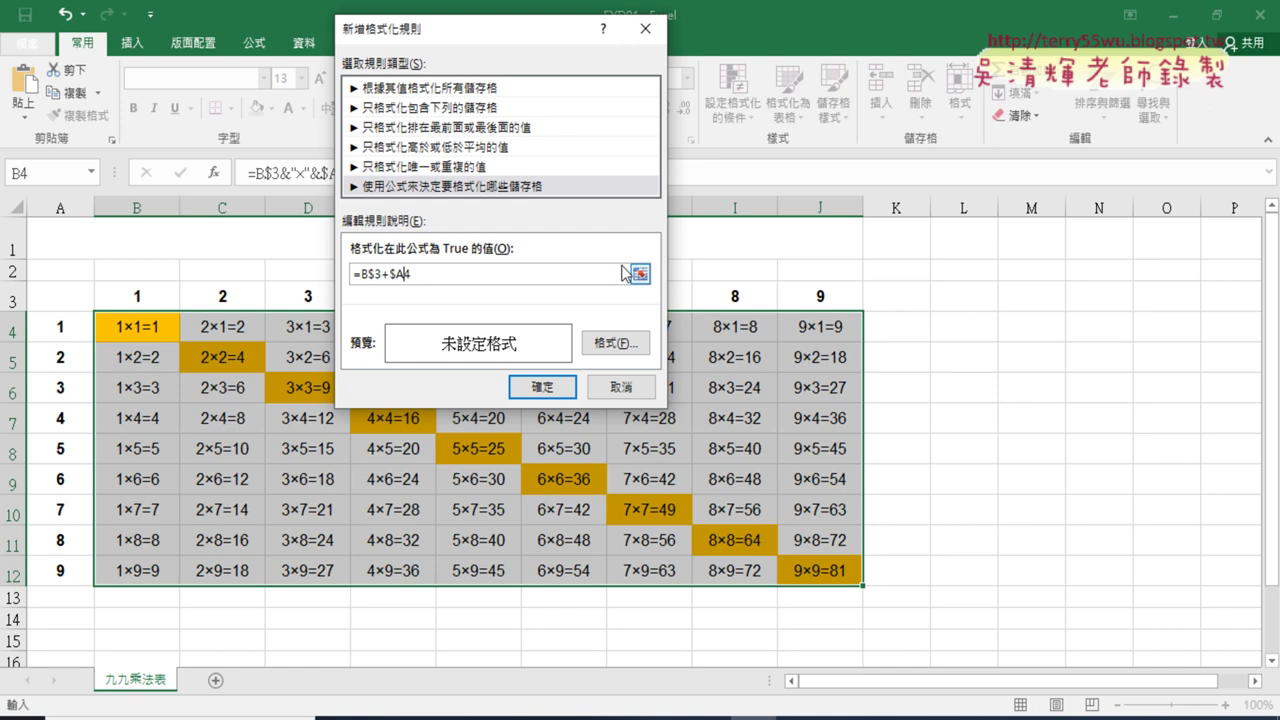
left_click_drag(416, 273, 360, 273)
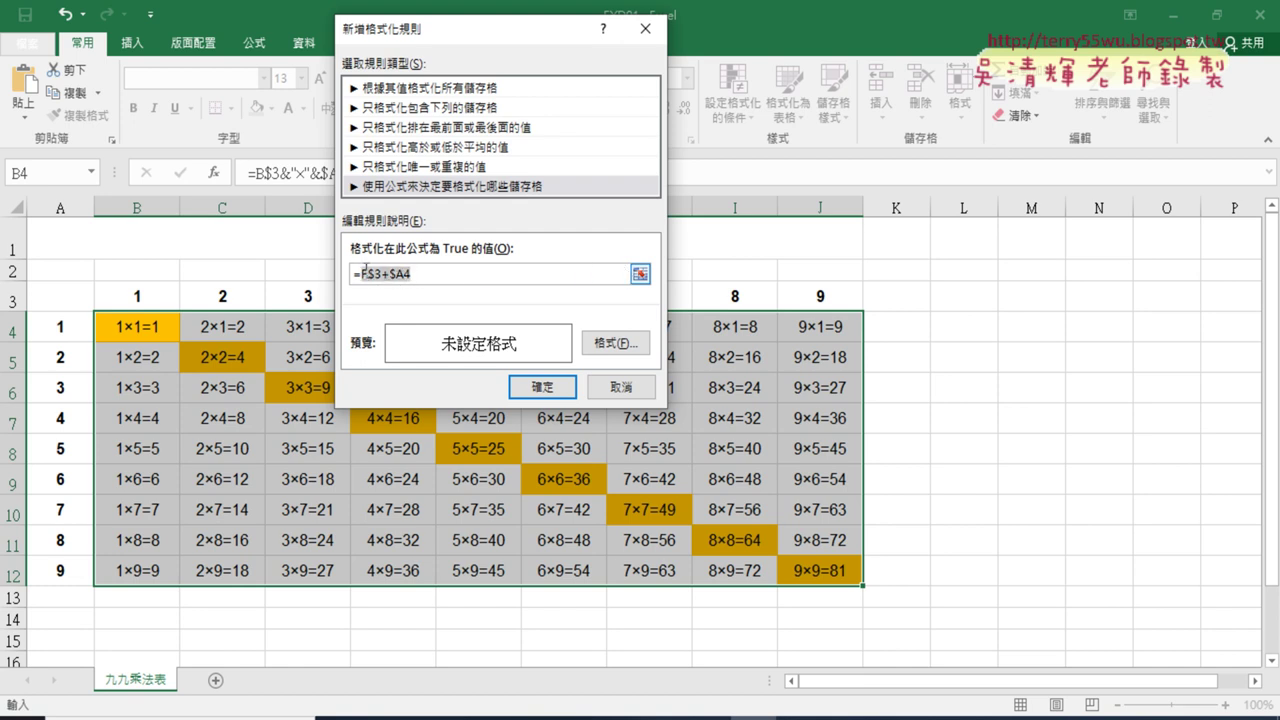
left_click(438, 273)
type("=10")
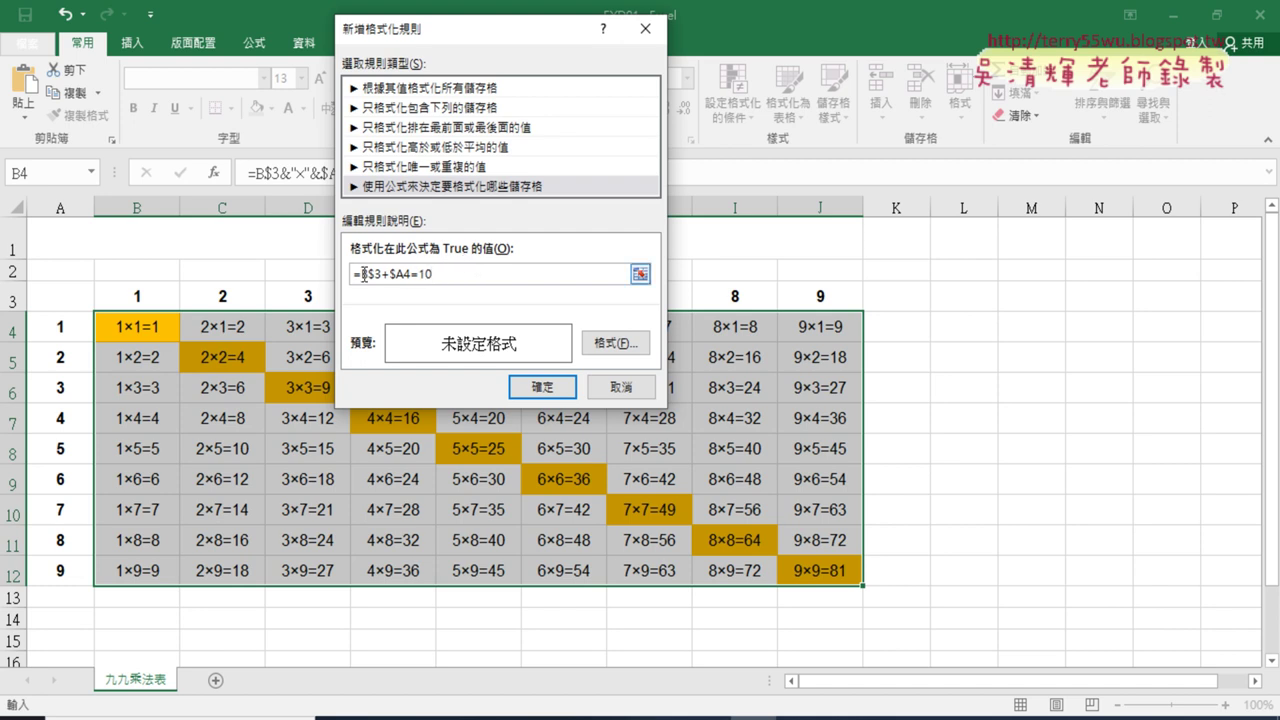
left_click_drag(358, 274, 456, 276)
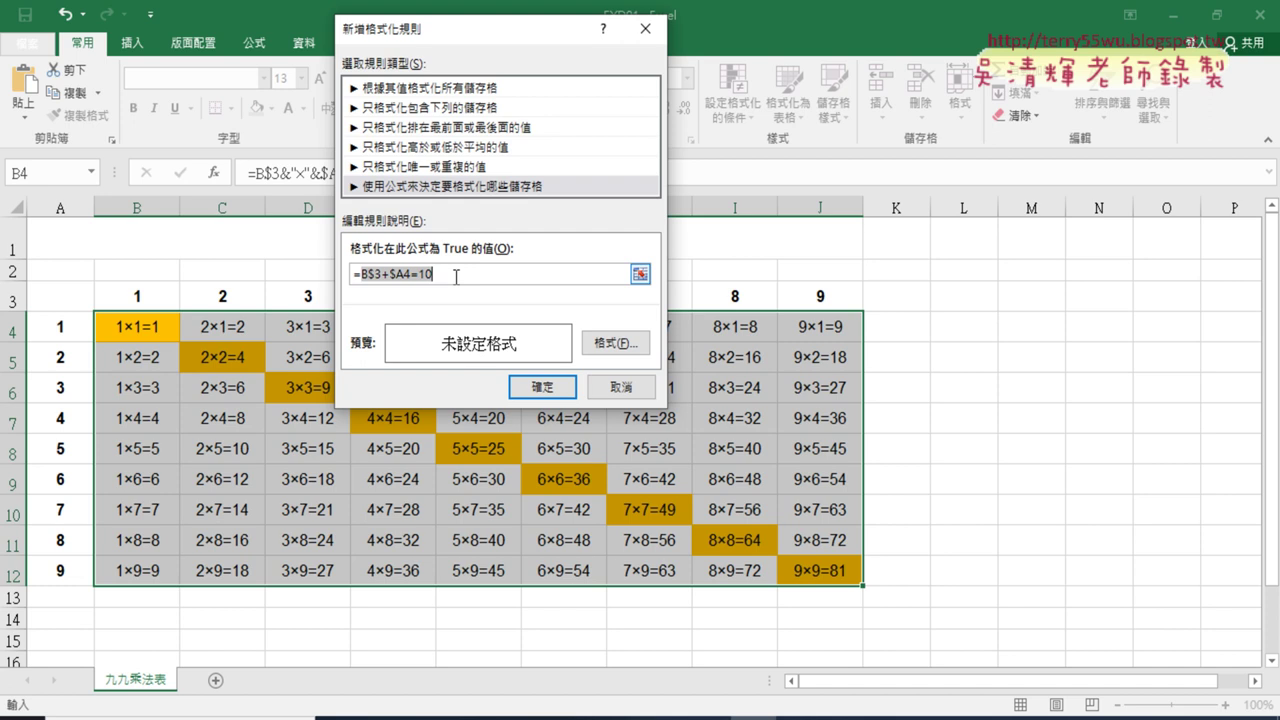
Step: Give the sums-to-10 rule a yellow fill and apply it to the table
left_click(612, 343)
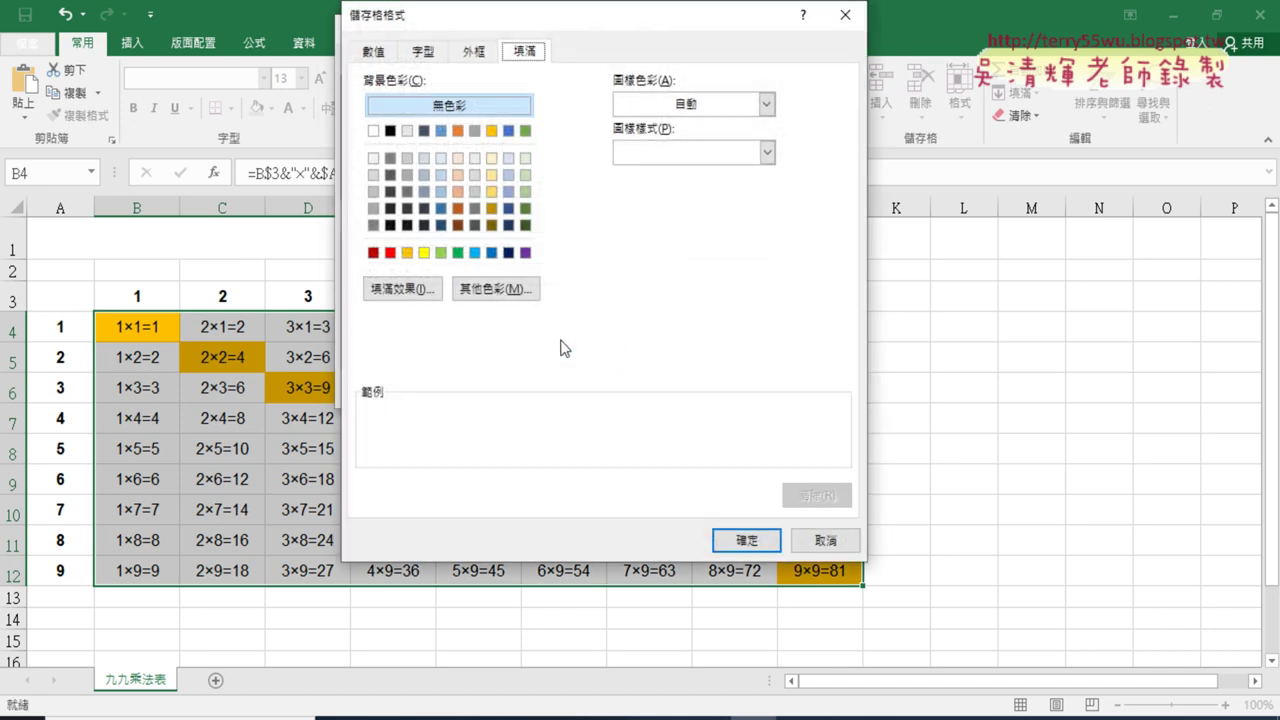
left_click(424, 252)
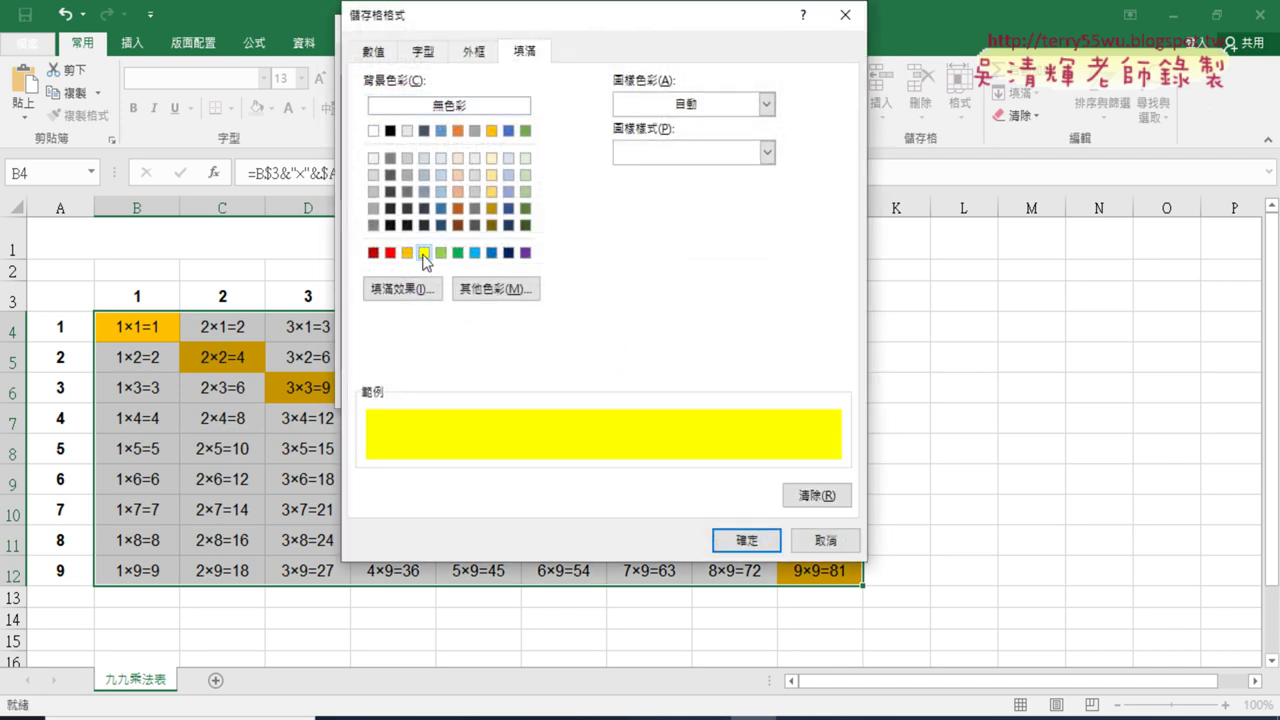
left_click(746, 541)
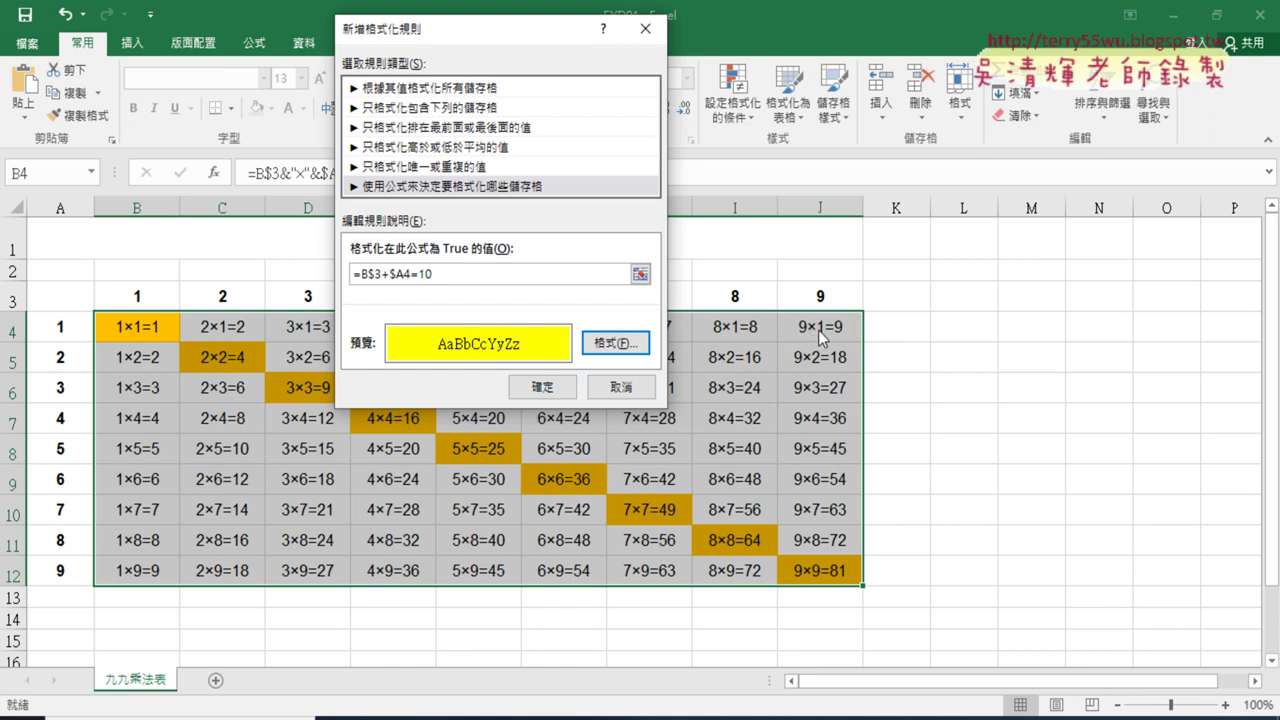
left_click(545, 390)
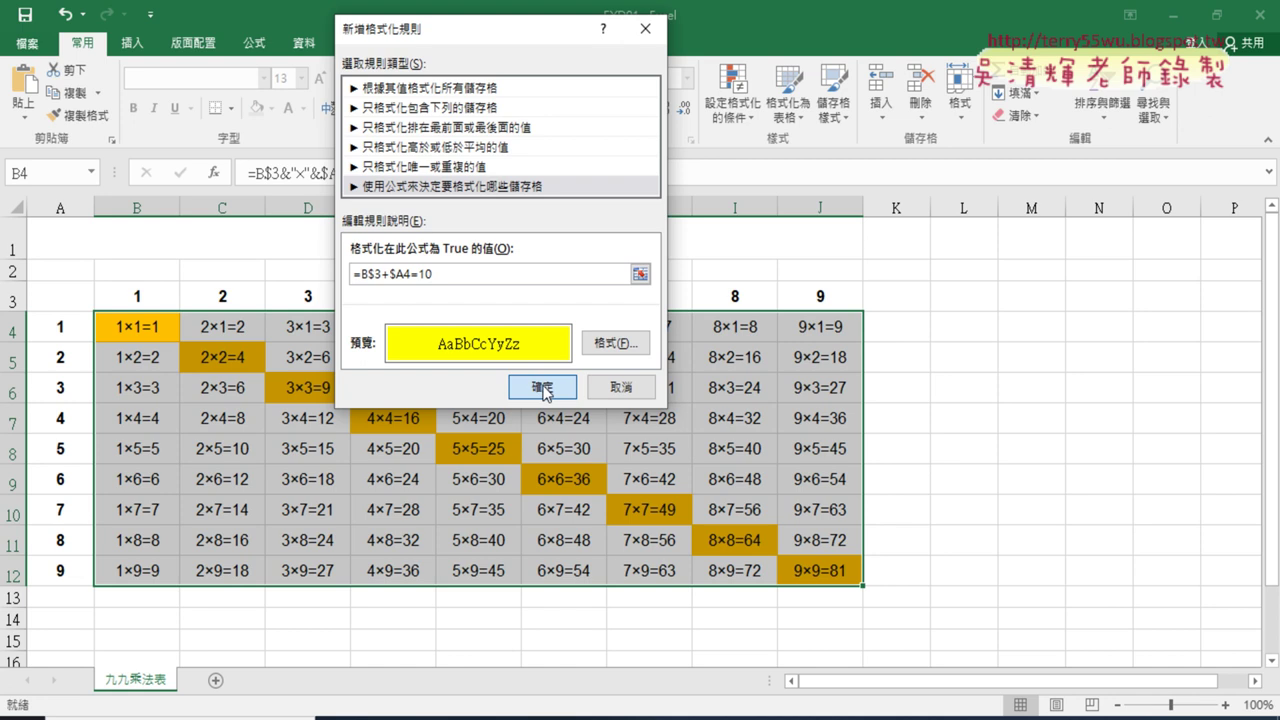
Step: Deselect the table by clicking F8 to view the orange and yellow diagonals
left_click(827, 330)
left_click(478, 448)
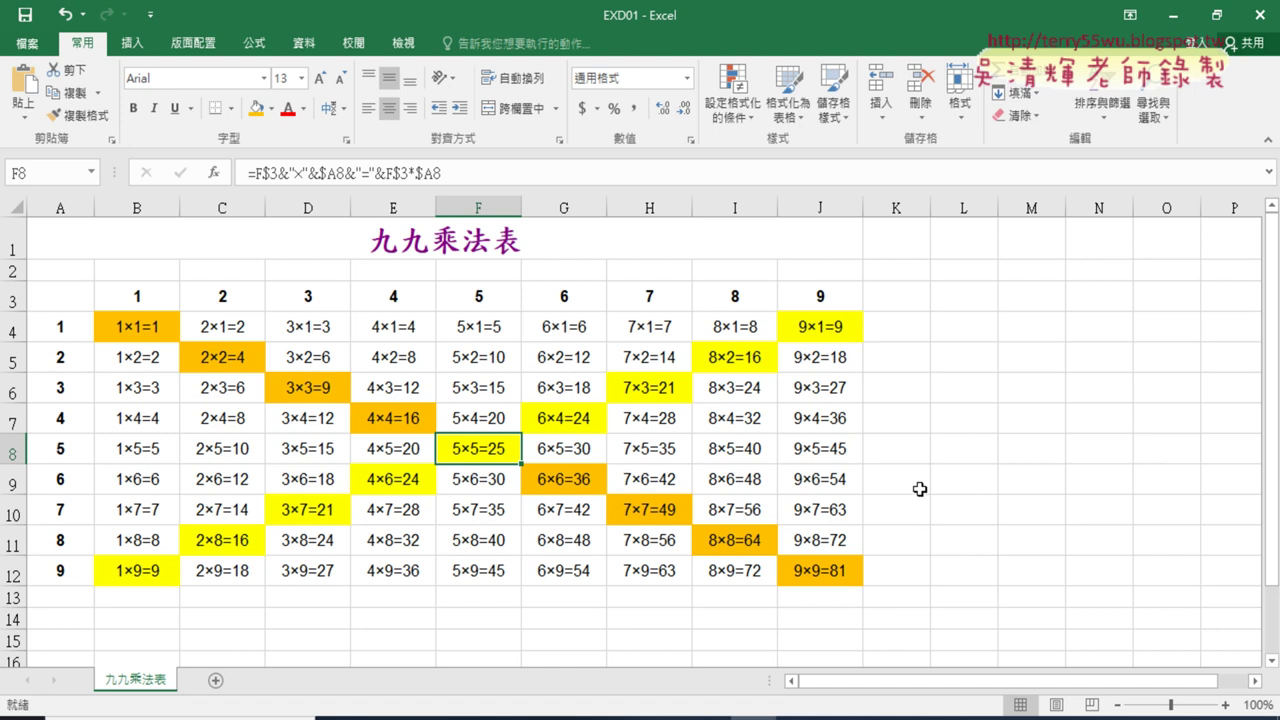
left_click(733, 95)
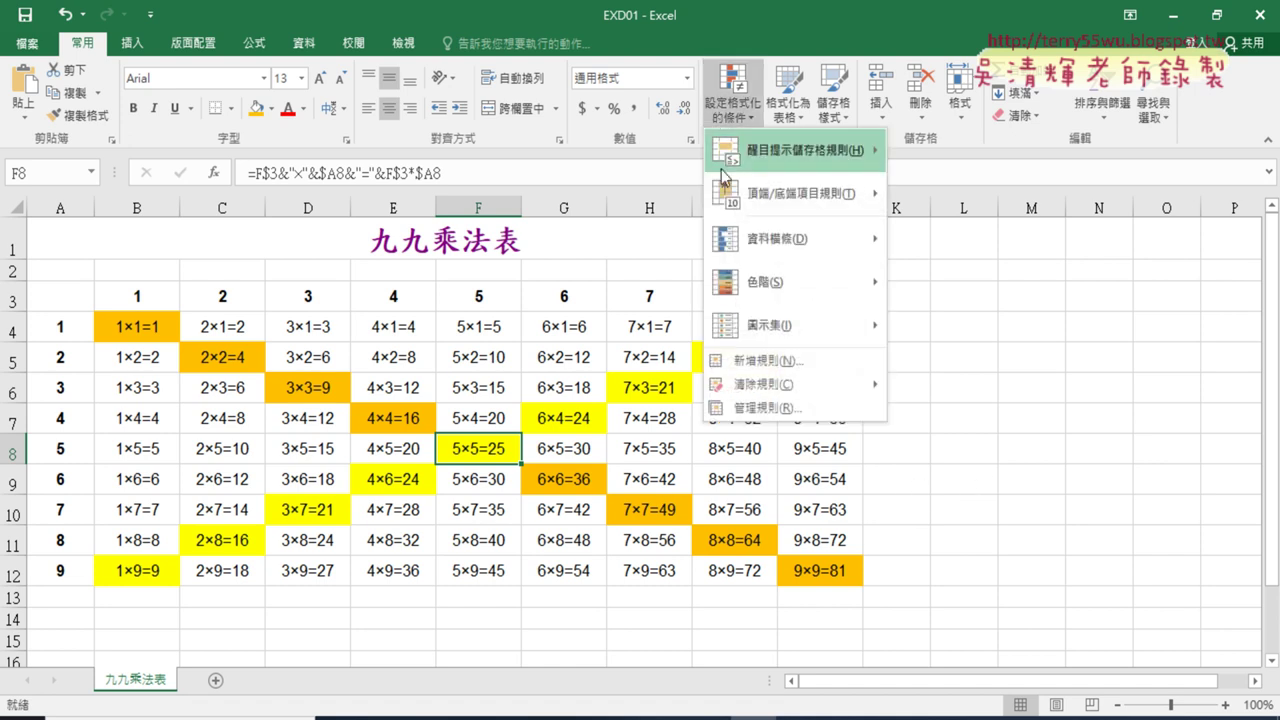
left_click(752, 410)
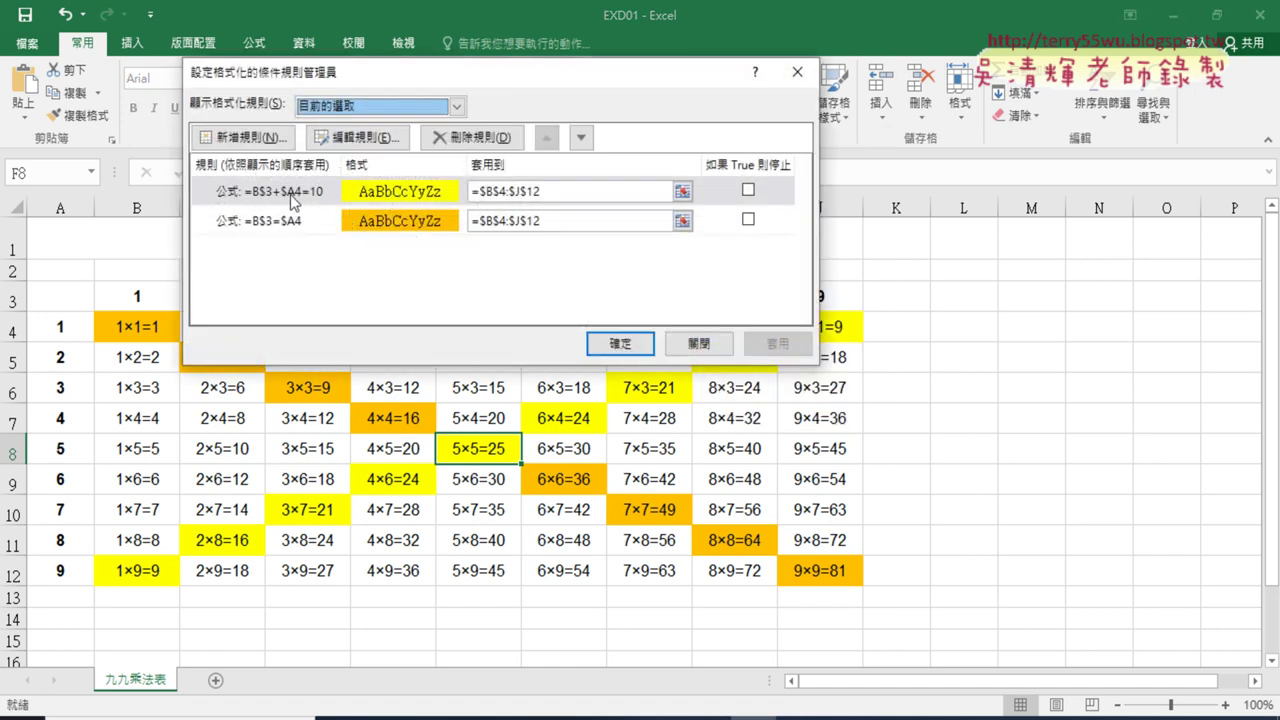
left_click(288, 194)
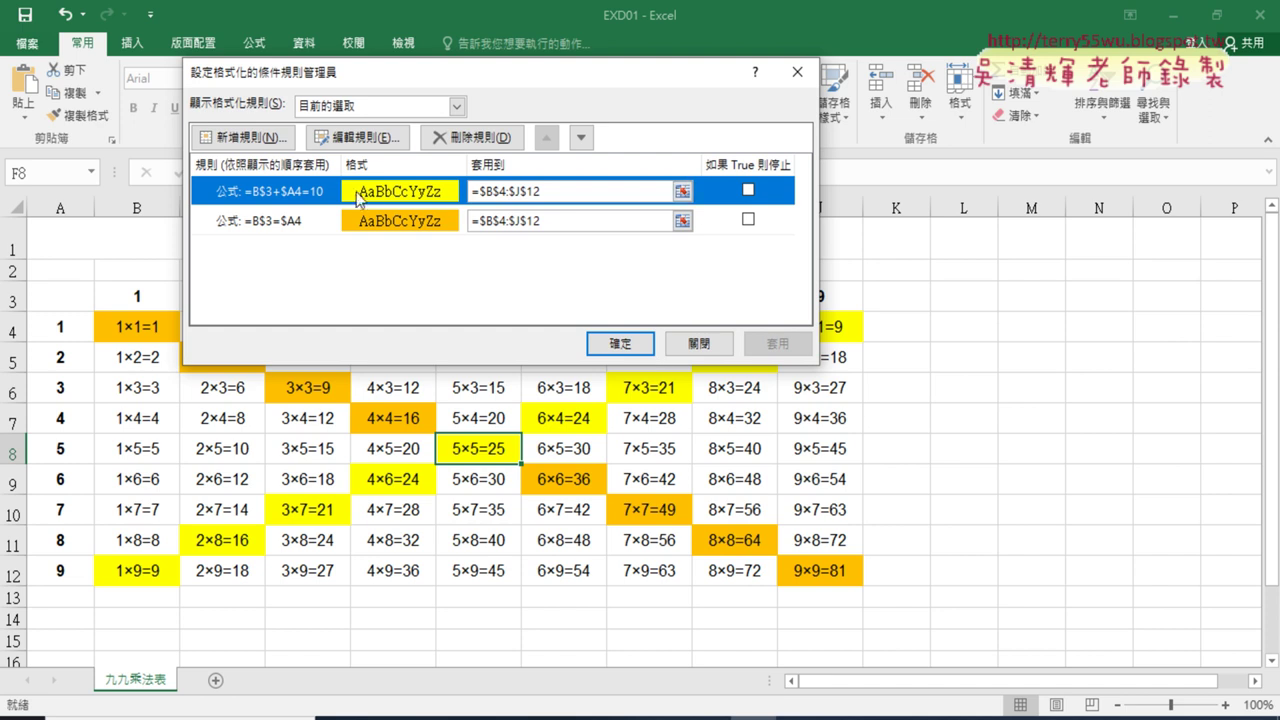
left_click(370, 139)
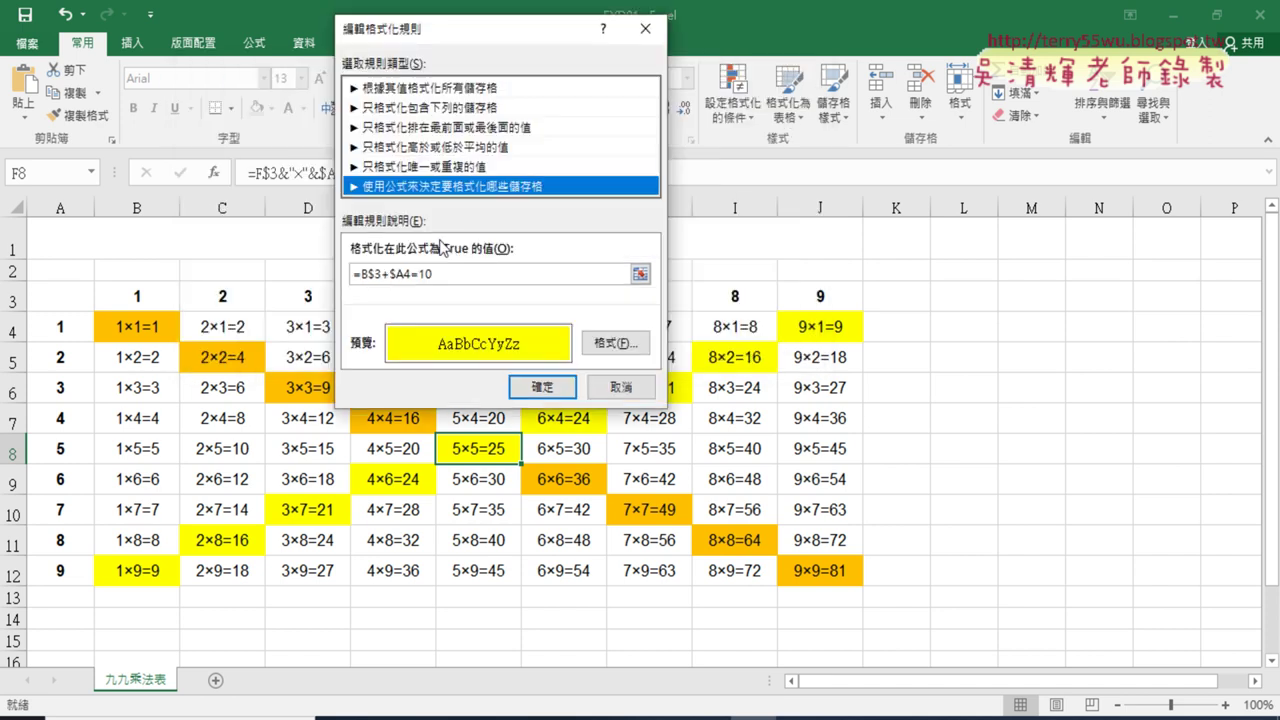
left_click(453, 275)
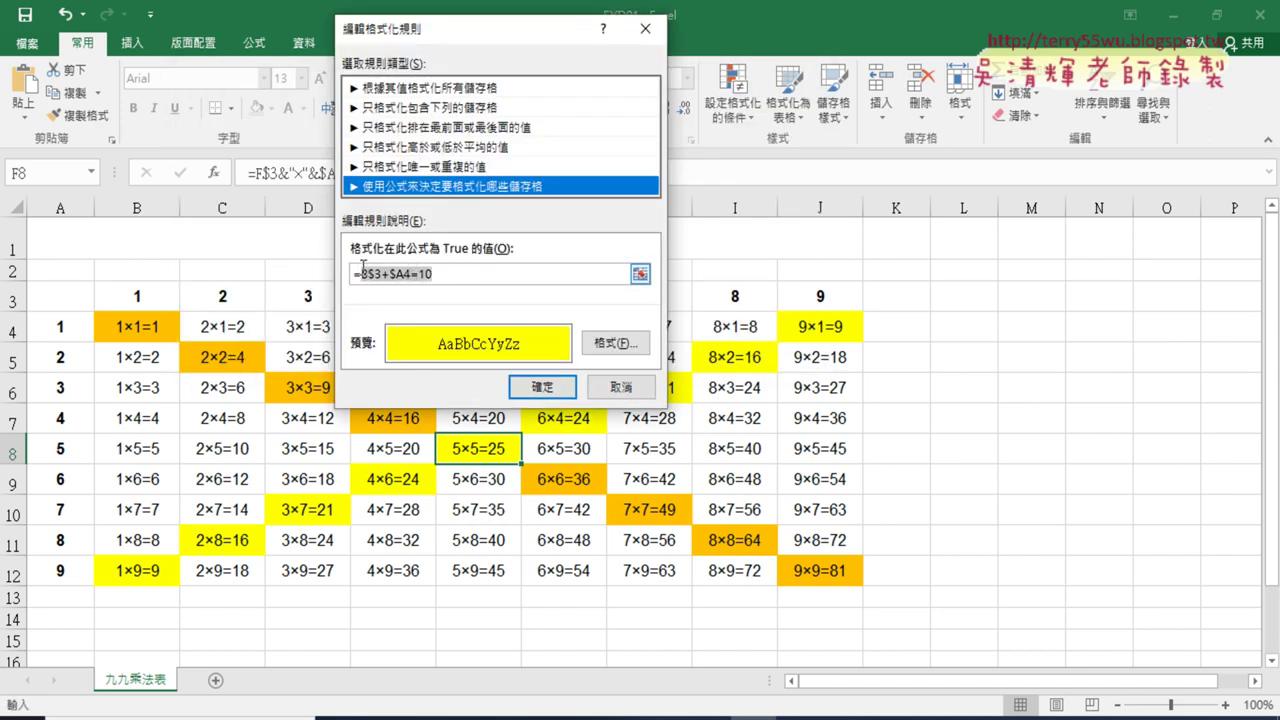
left_click(364, 272)
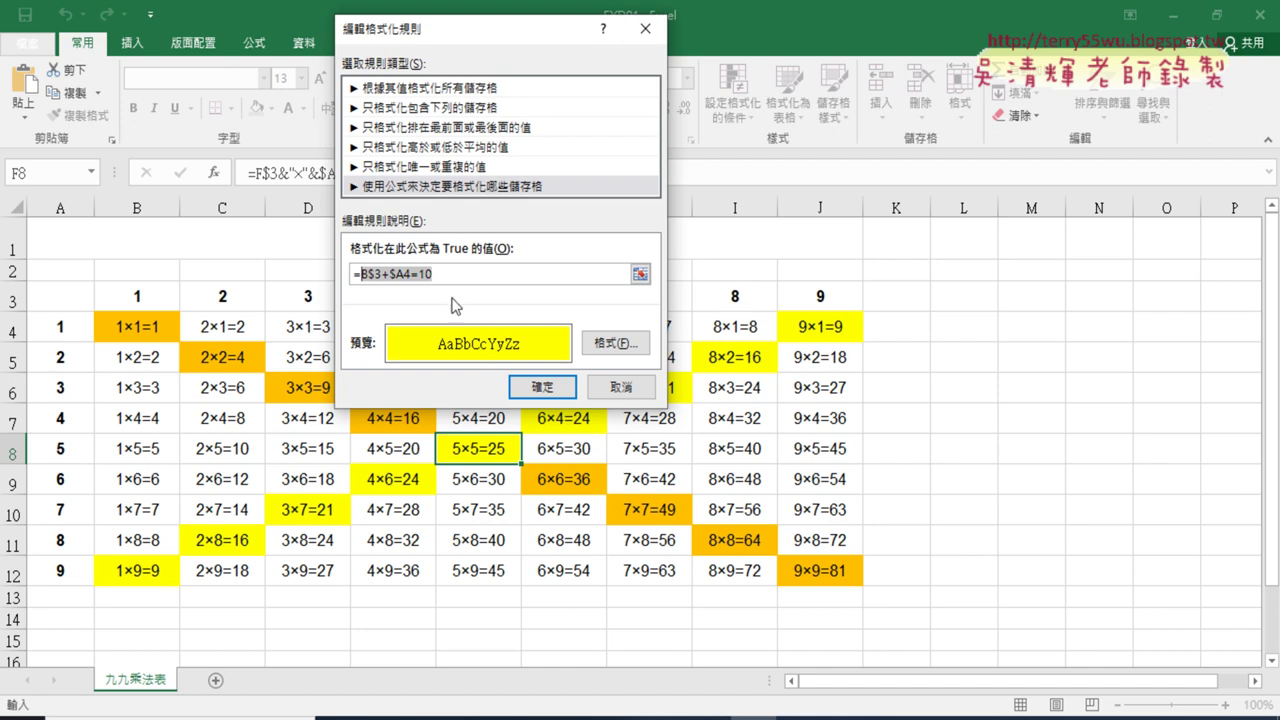
left_click(546, 394)
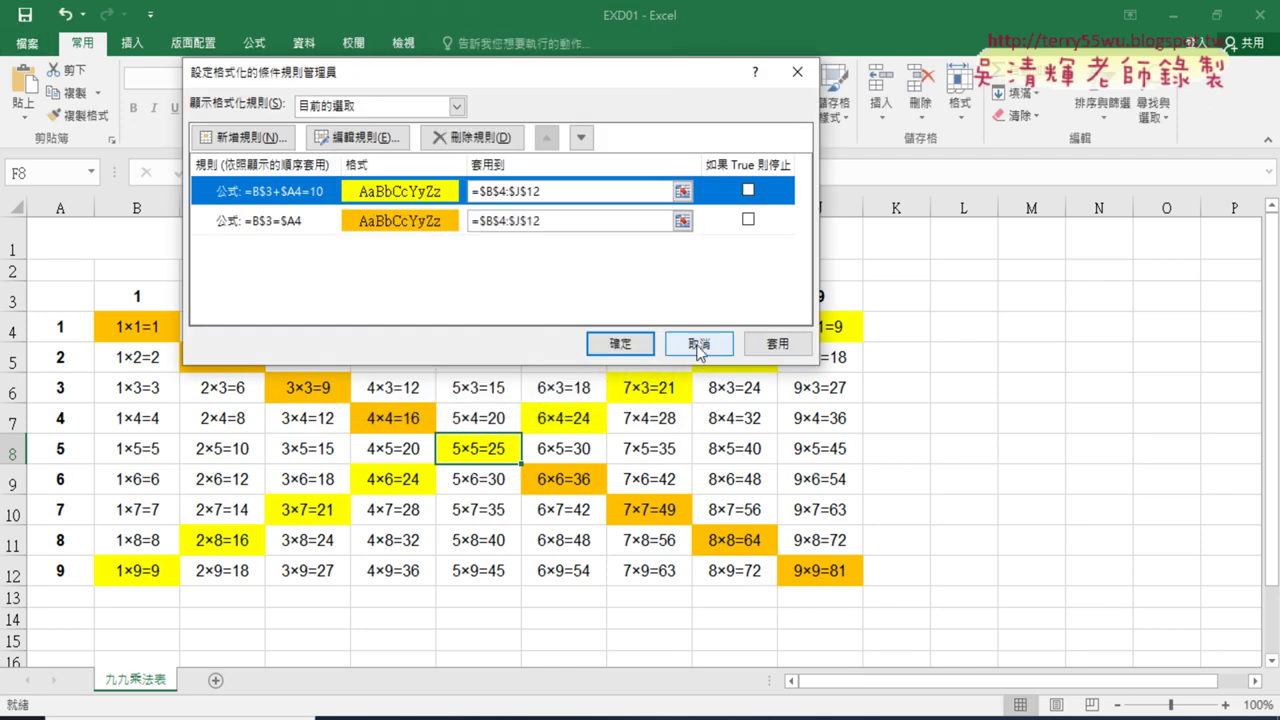
left_click(697, 344)
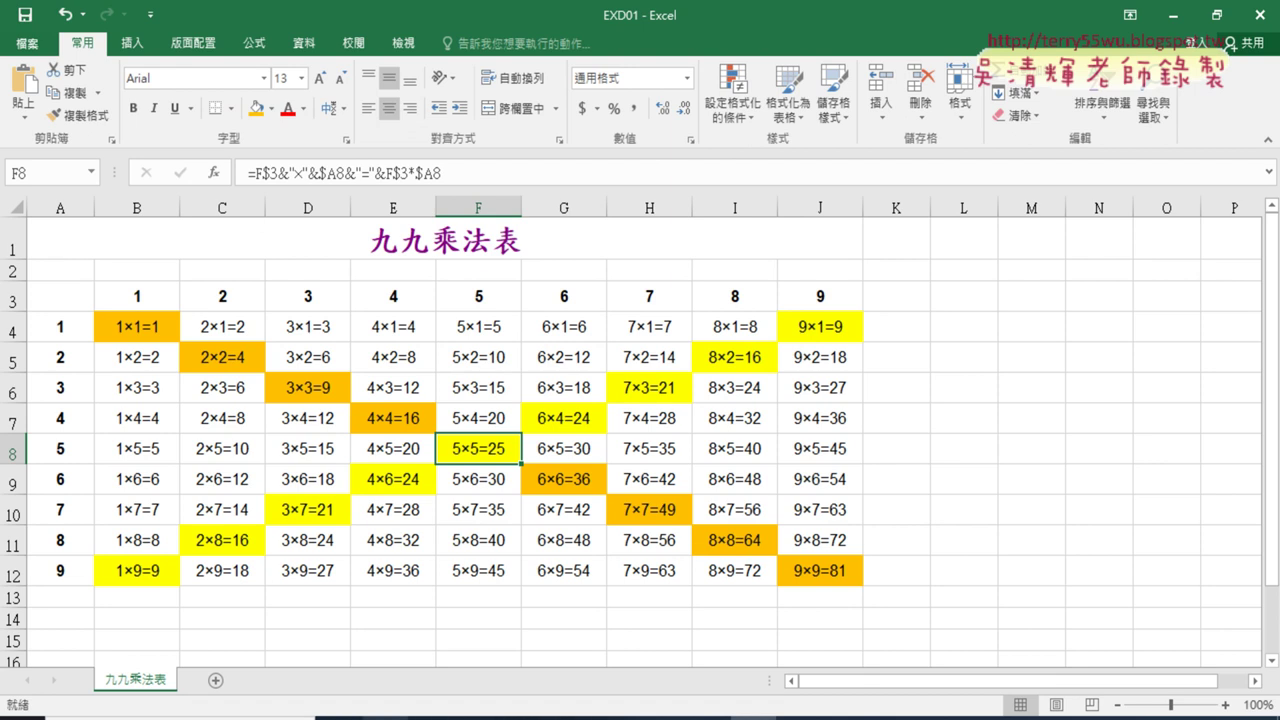
mouse_move(390, 716)
left_click(400, 682)
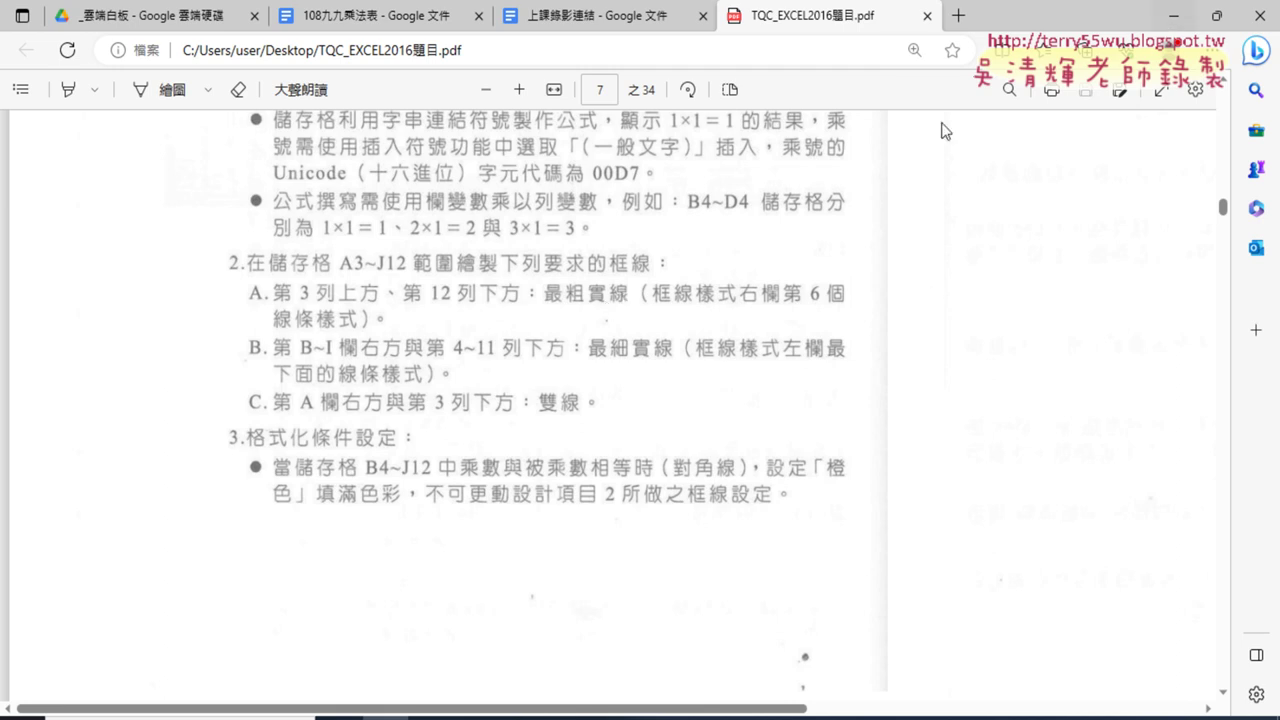
left_click(1170, 17)
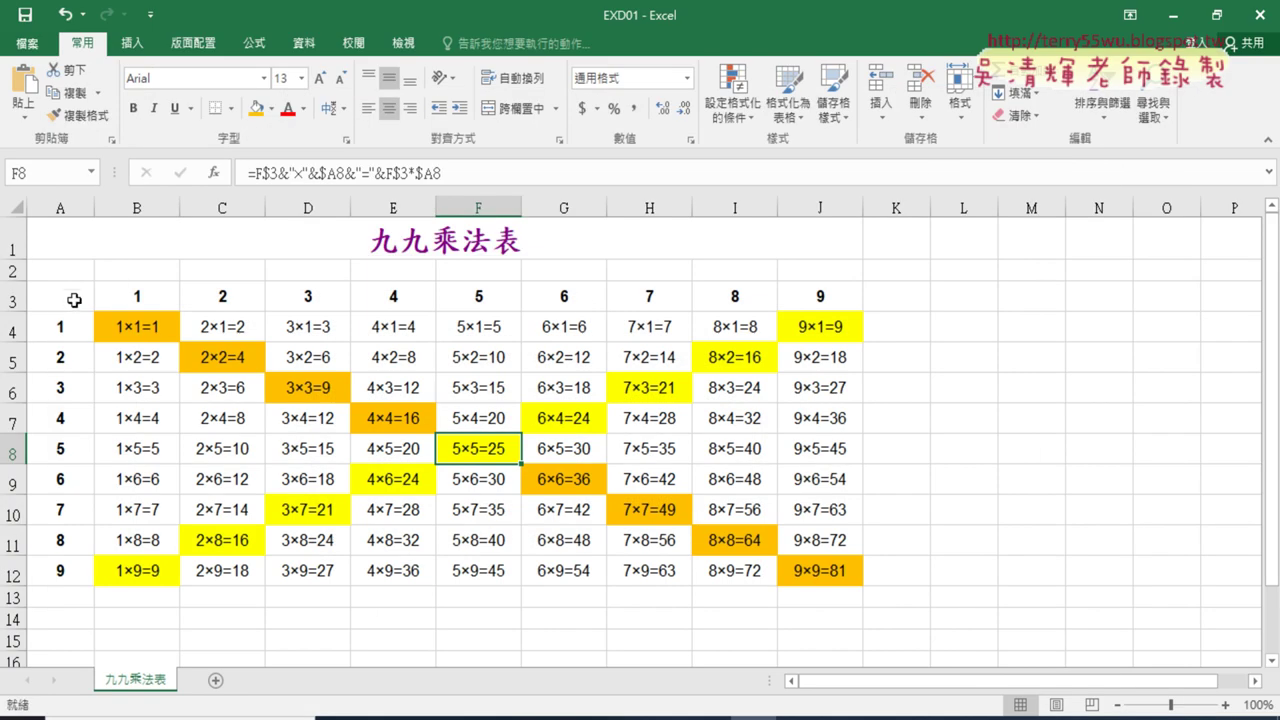
Step: Select A3:J12 and open the Borders dropdown list
mouse_move(60, 298)
left_mouse_down()
mouse_move(578, 408)
mouse_move(820, 510)
mouse_move(833, 570)
left_mouse_up()
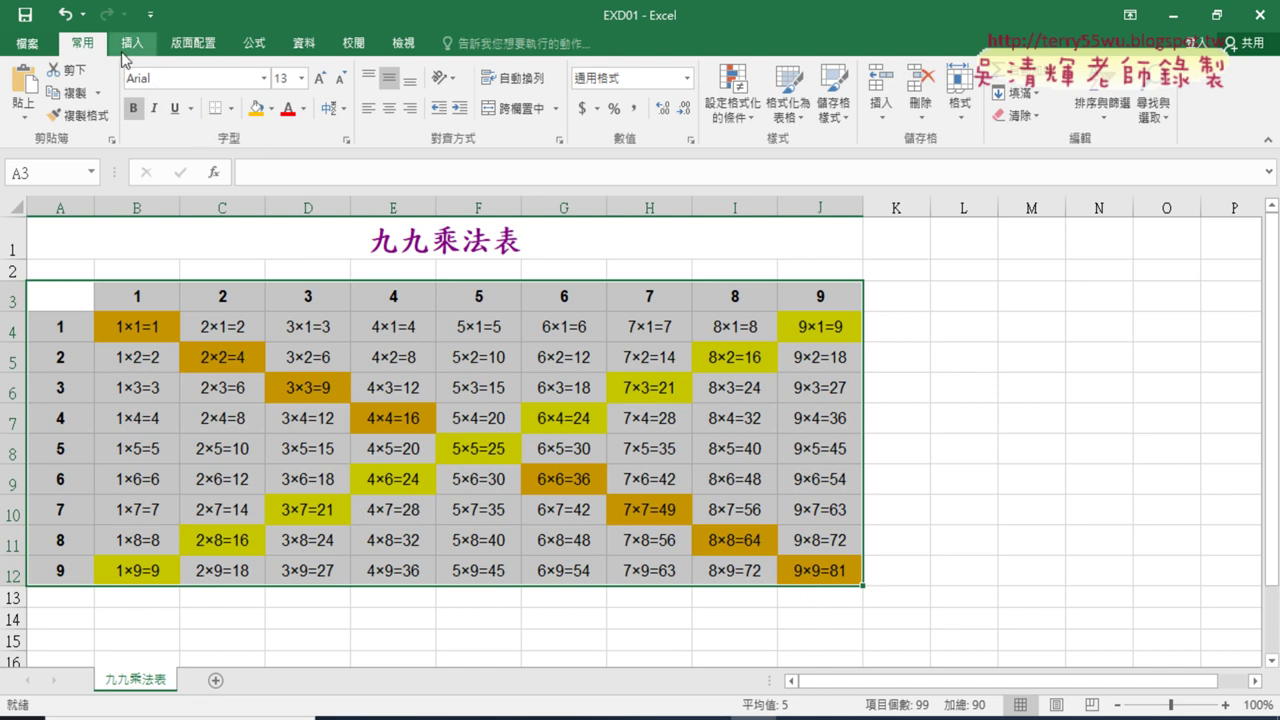
left_click(231, 110)
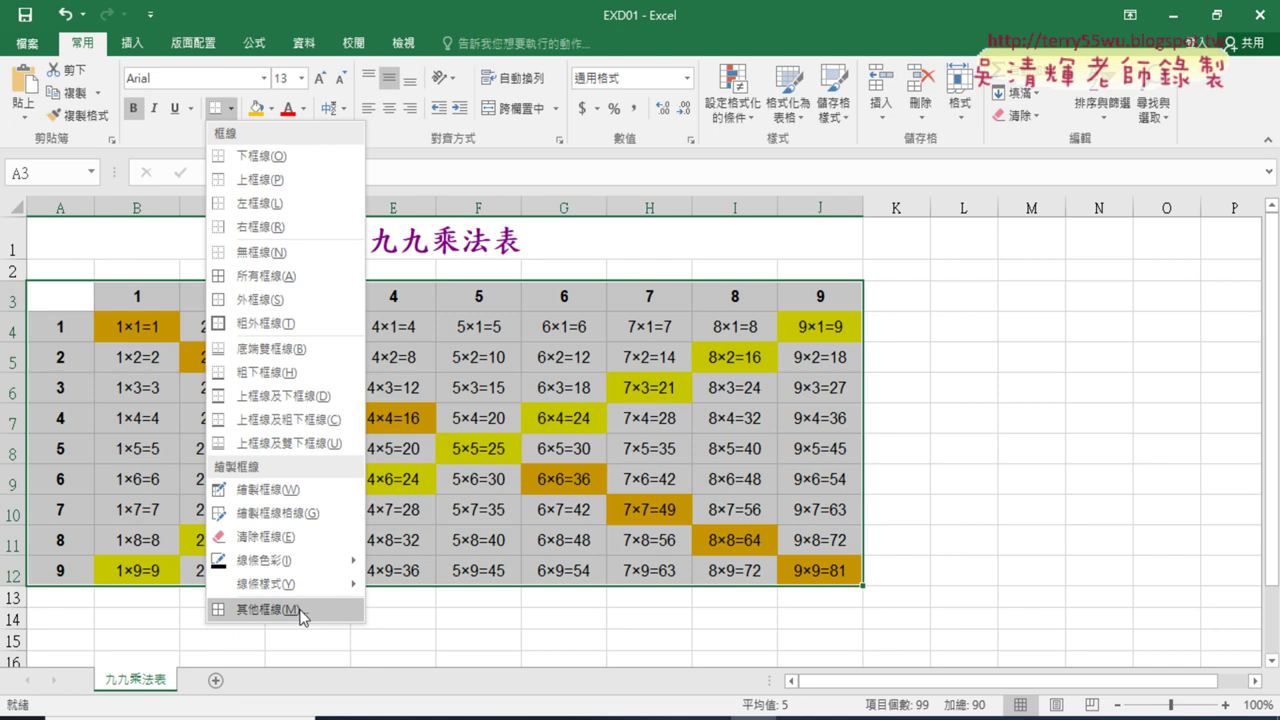
Step: Apply the thickest solid line as top and bottom borders of A3:J12, checking the exam PDF
left_click(330, 612)
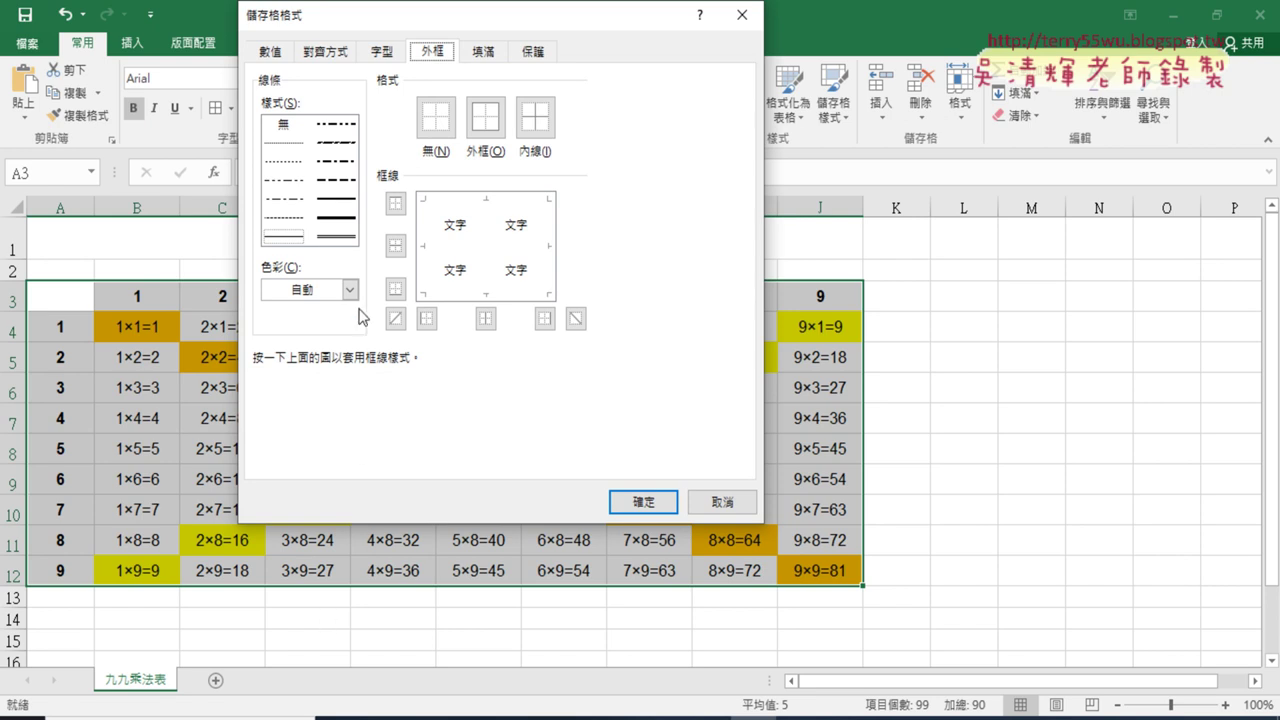
left_click(340, 220)
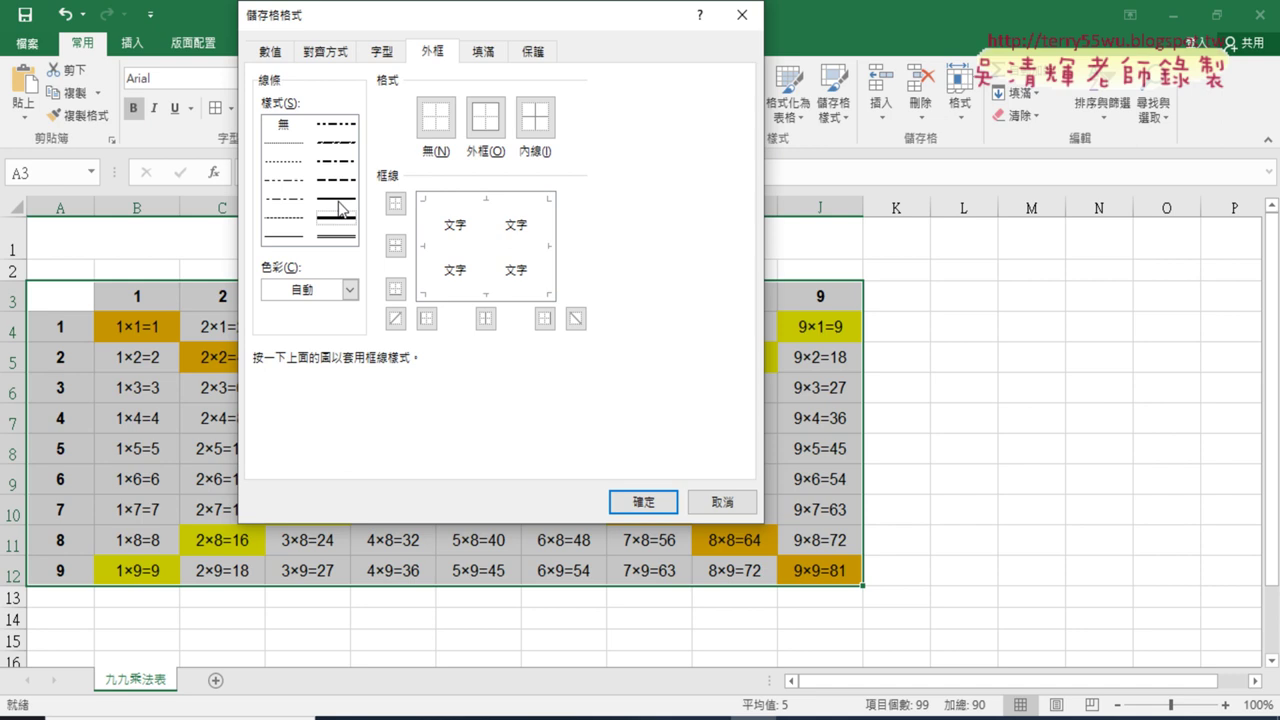
left_click(385, 718)
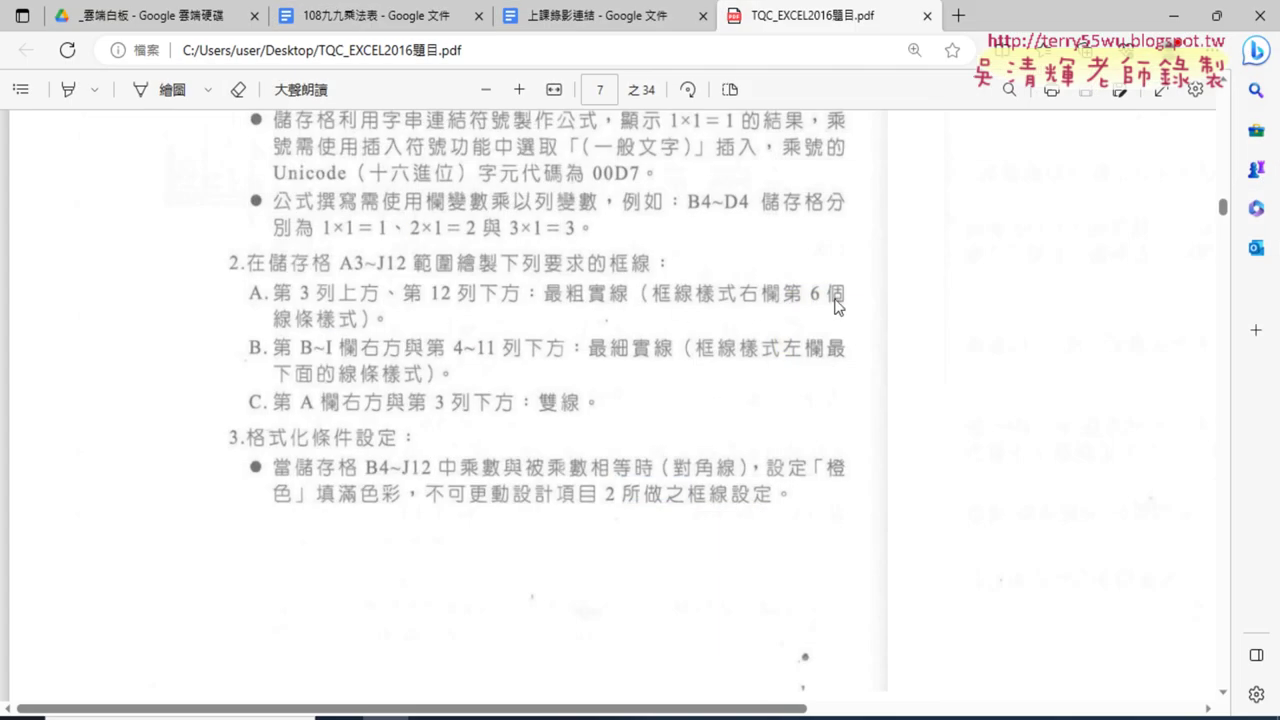
left_click(1174, 16)
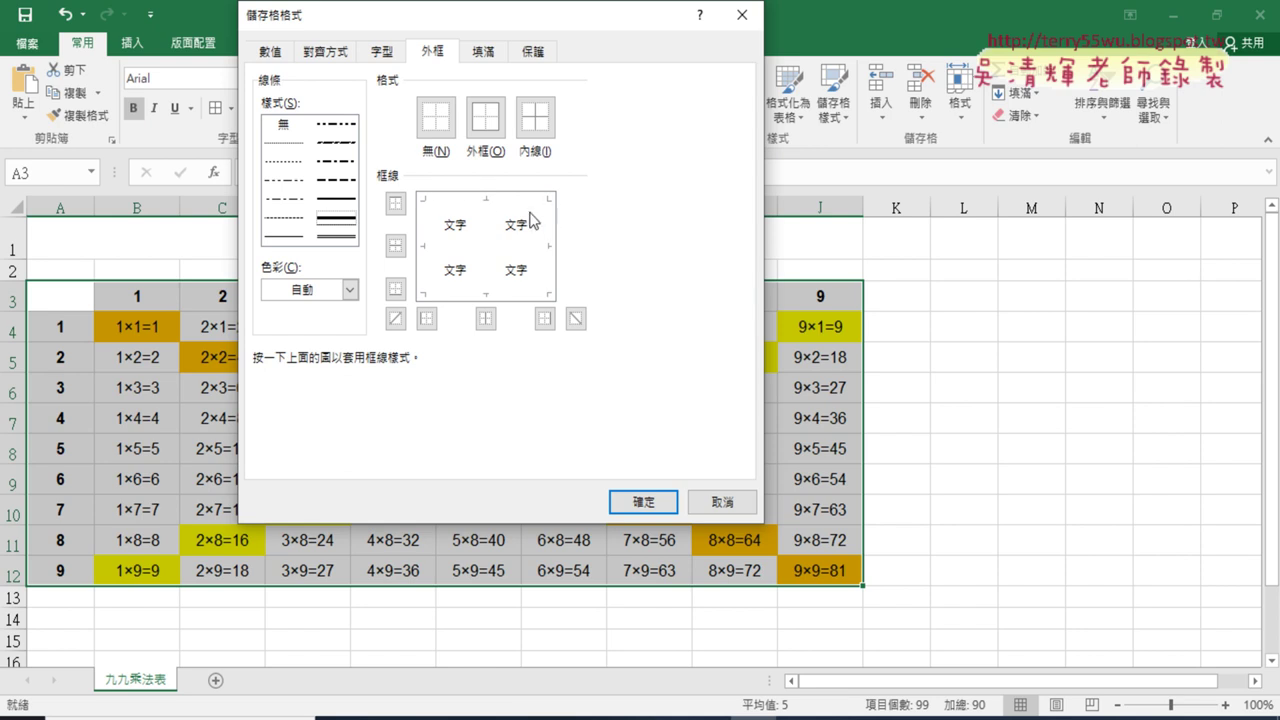
left_click_drag(537, 27, 912, 49)
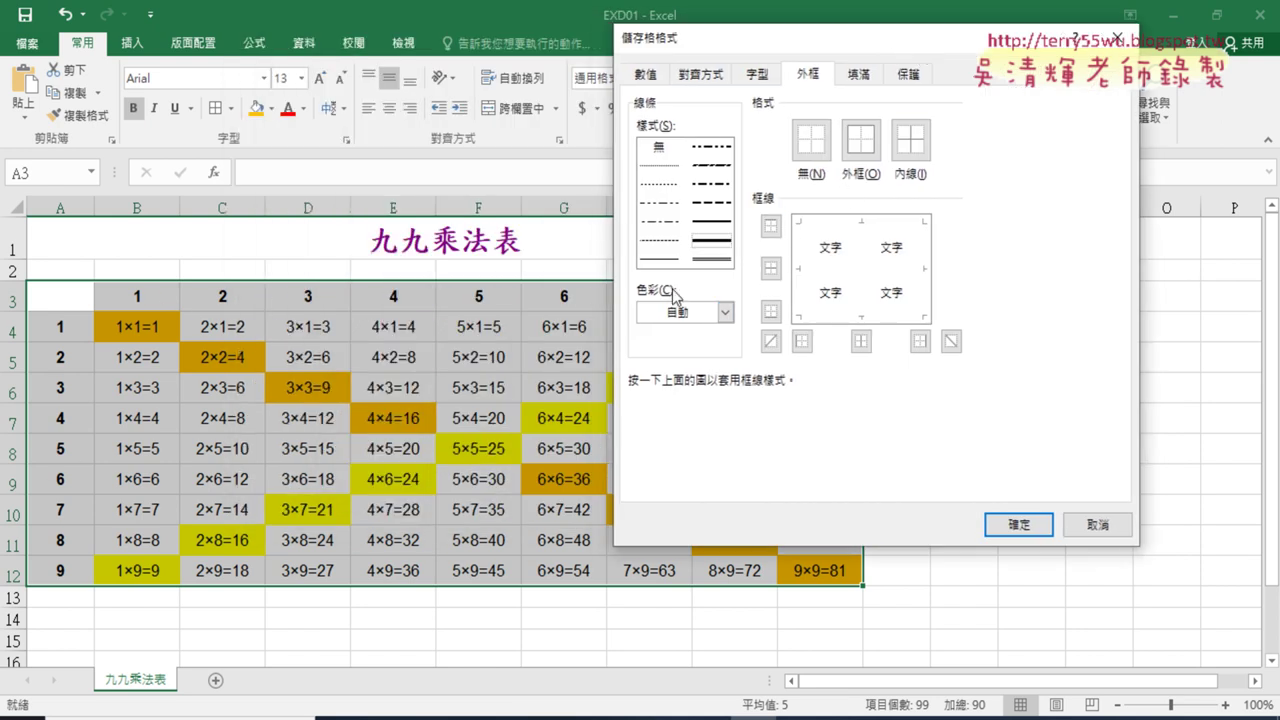
left_click(847, 223)
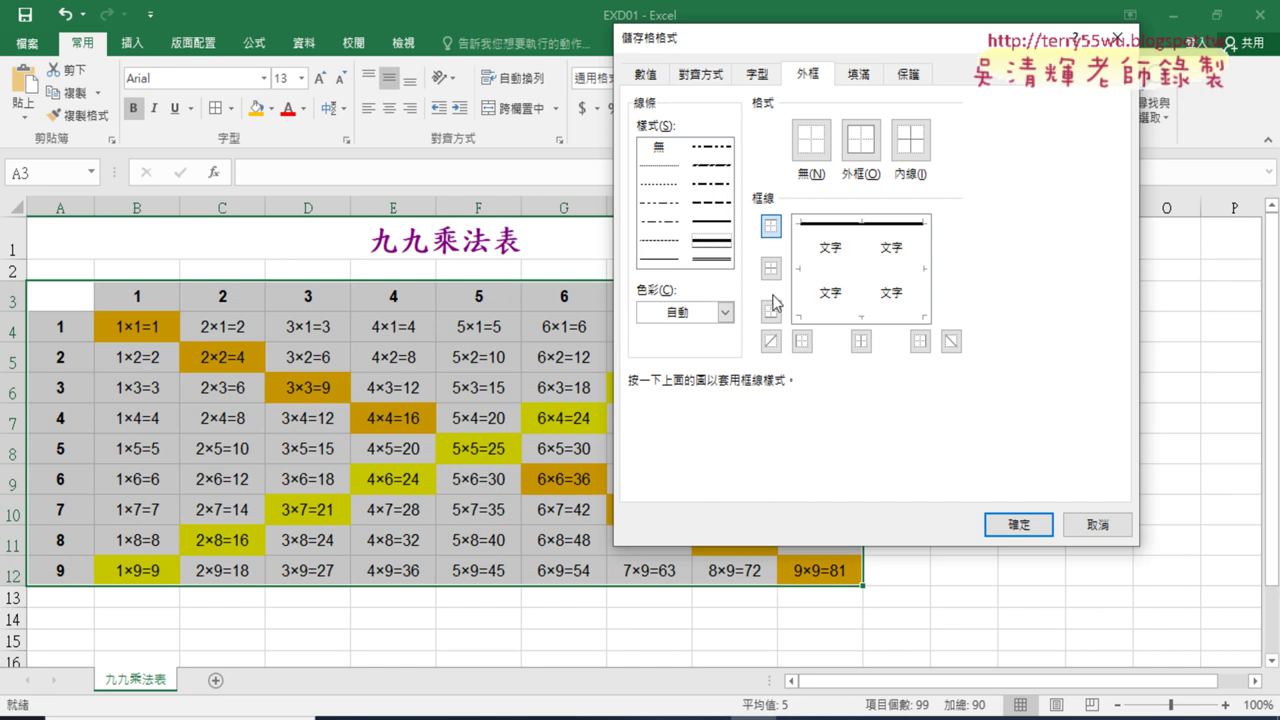
left_click(845, 316)
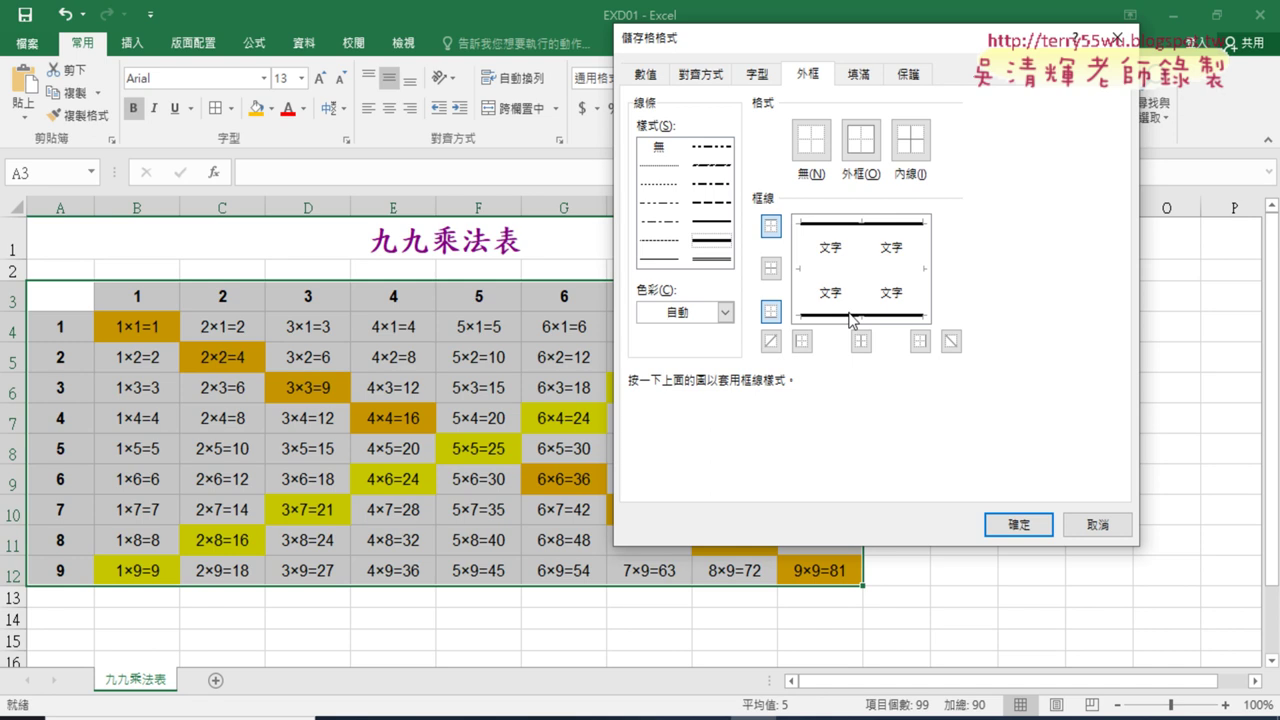
left_click(1036, 524)
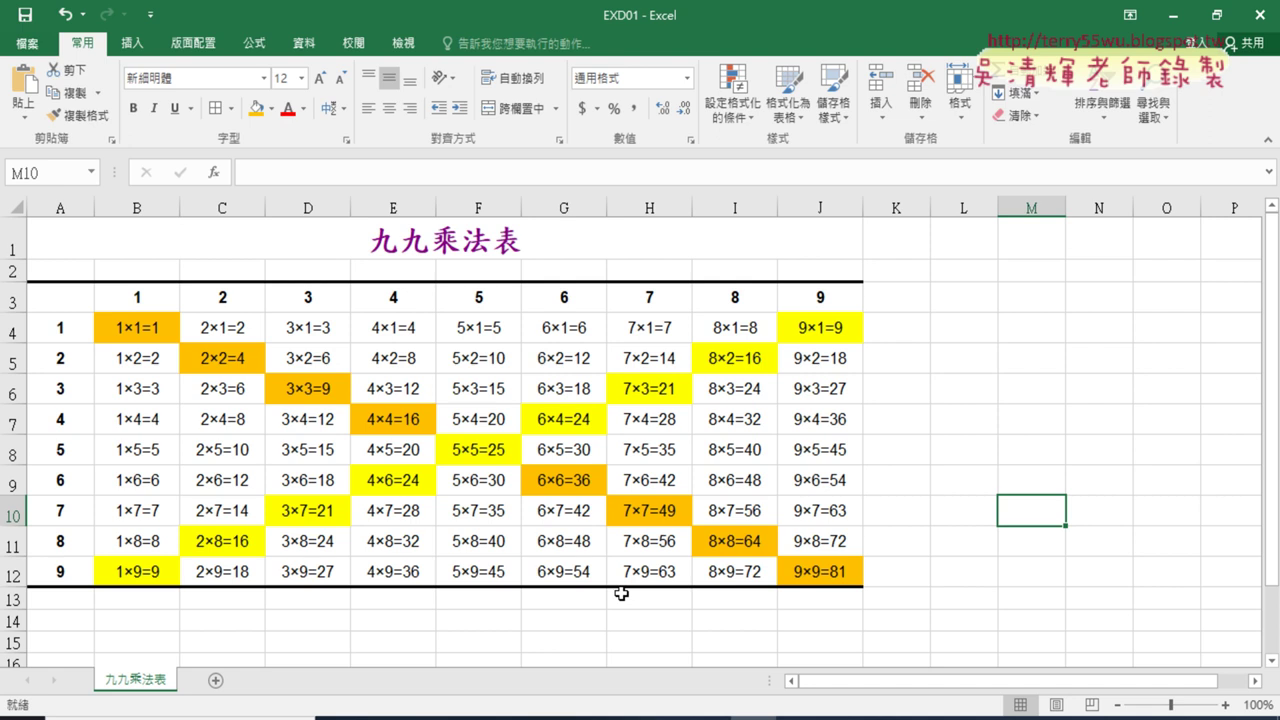
left_click(407, 718)
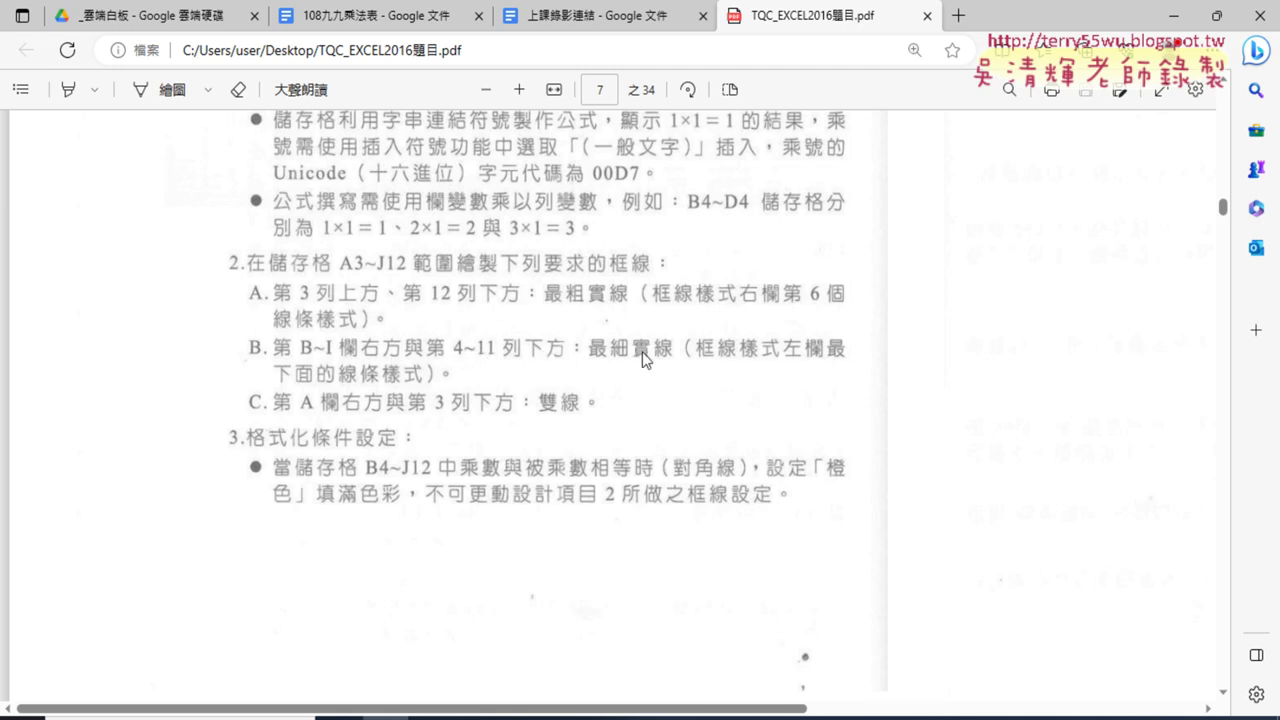
Step: Minimize the exam PDF in Edge to return to the Excel workbook
left_click(1168, 18)
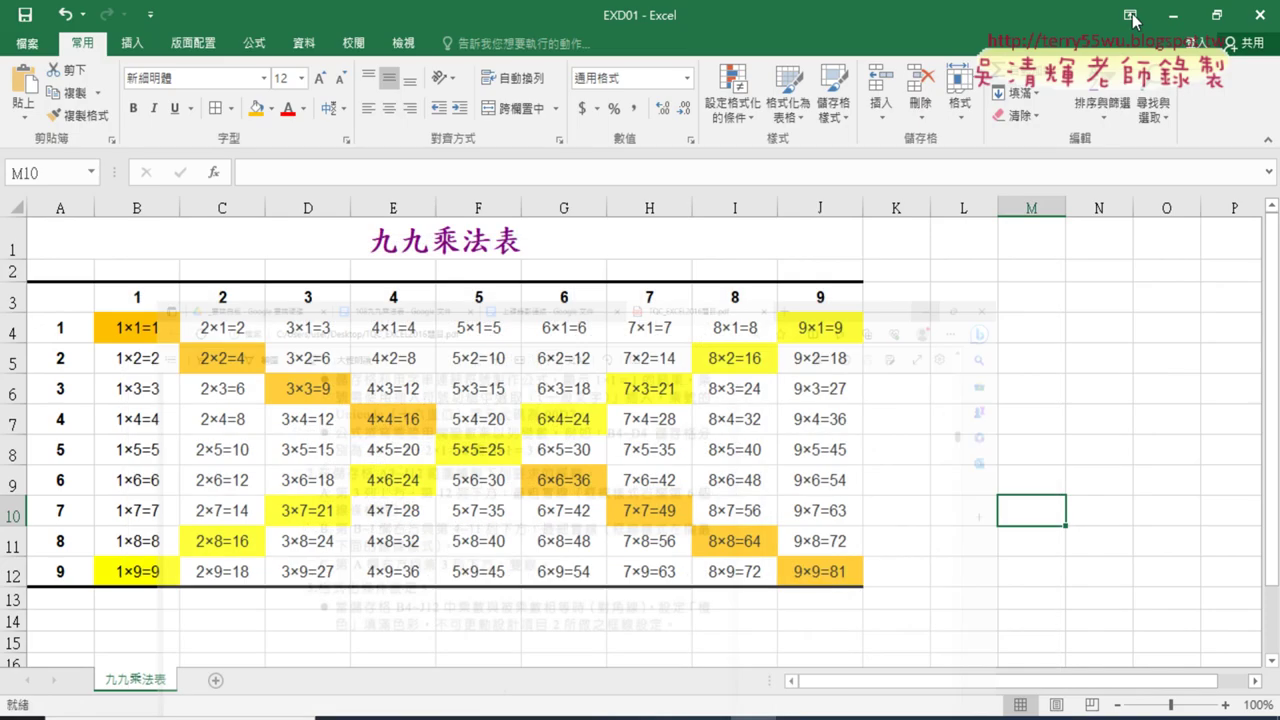
Step: Give B3:I12 thin solid right and inside vertical borders, then deselect to inspect
left_click(146, 298)
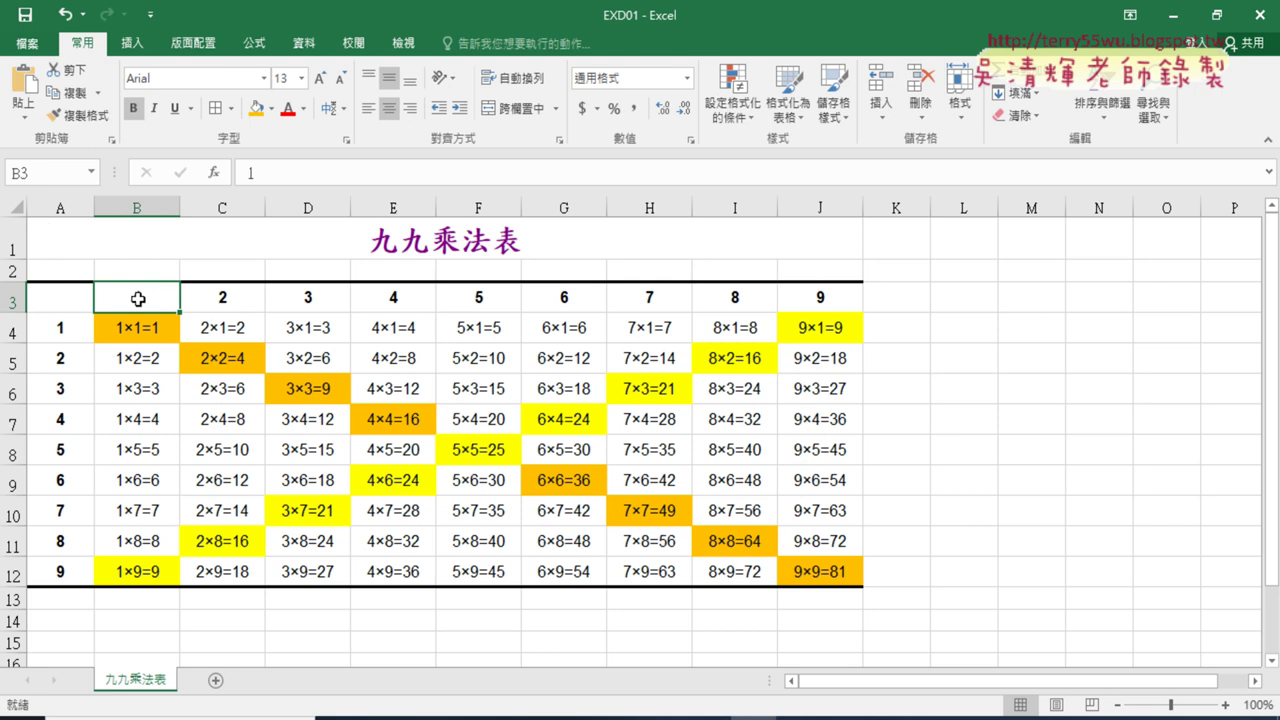
mouse_move(136, 298)
left_mouse_down()
mouse_move(215, 323)
mouse_move(722, 578)
left_mouse_up()
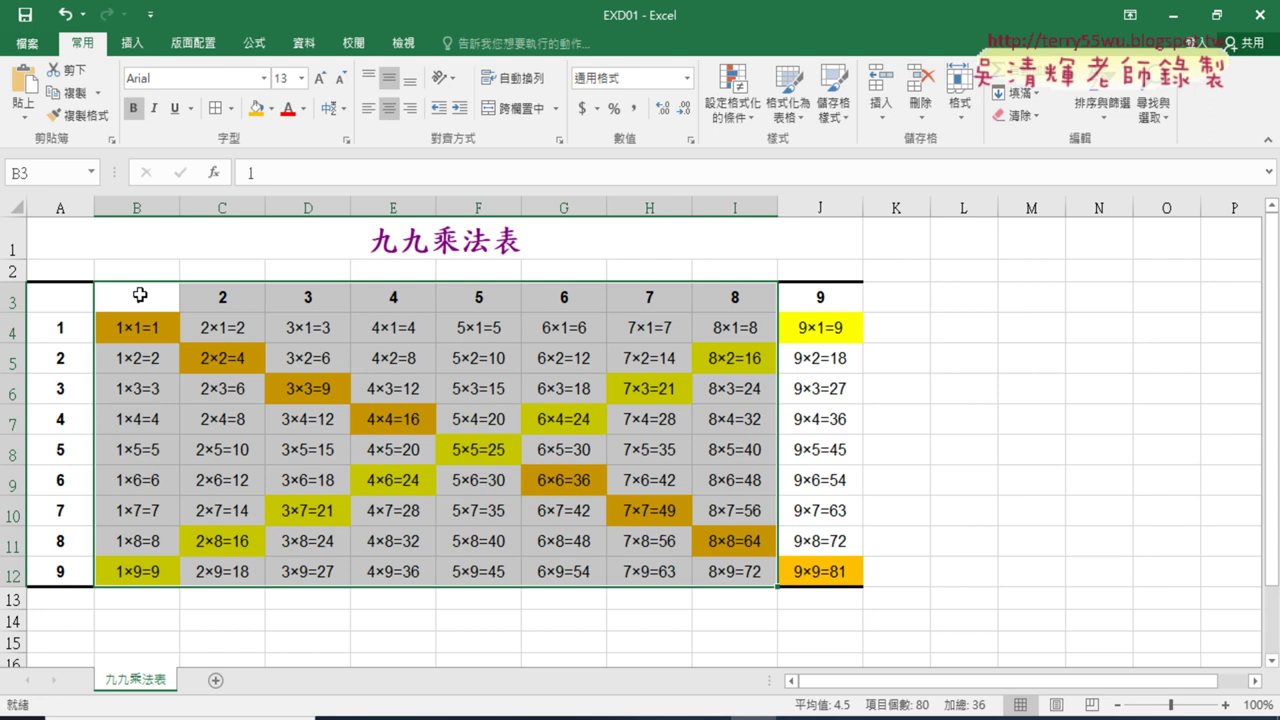
left_click(231, 108)
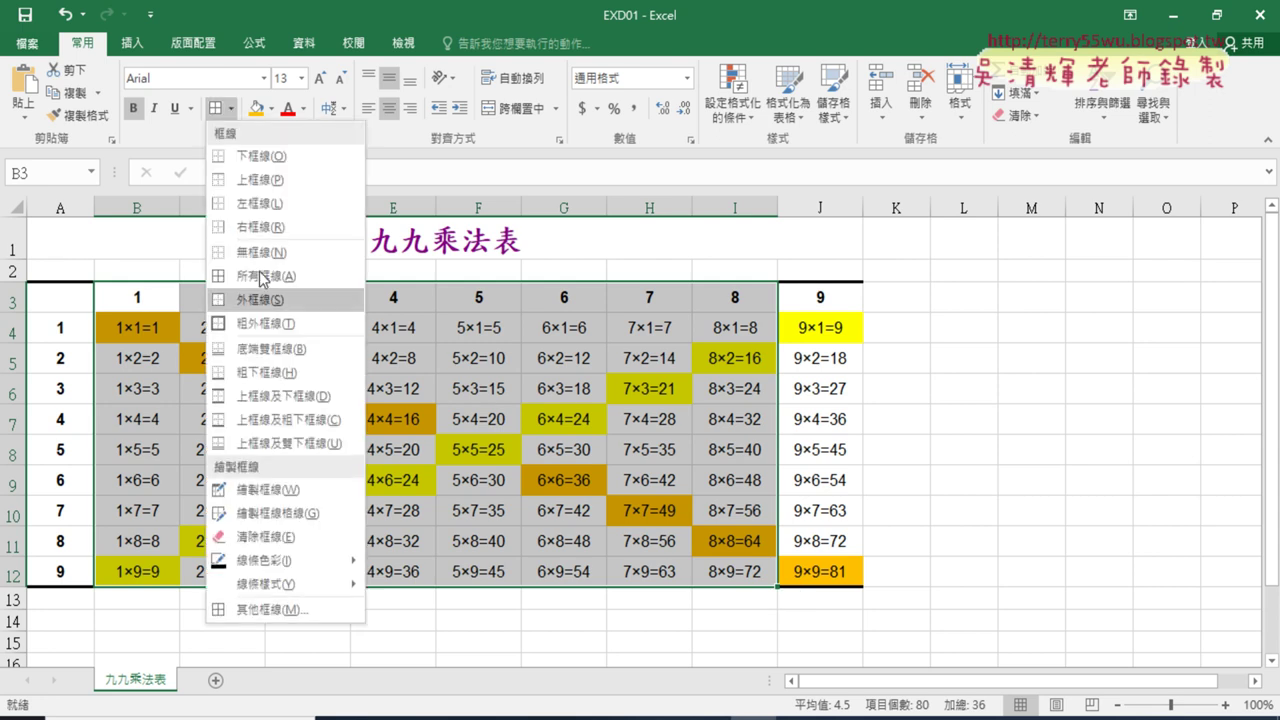
left_click(283, 612)
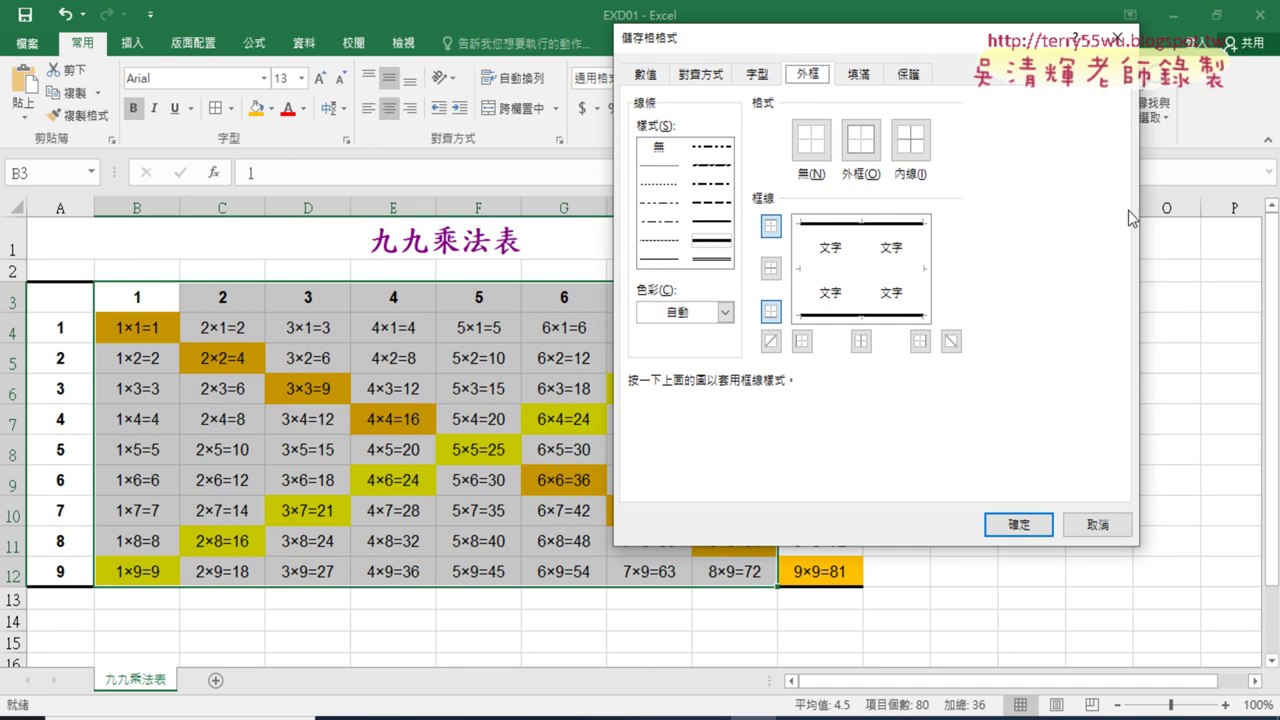
left_click(659, 259)
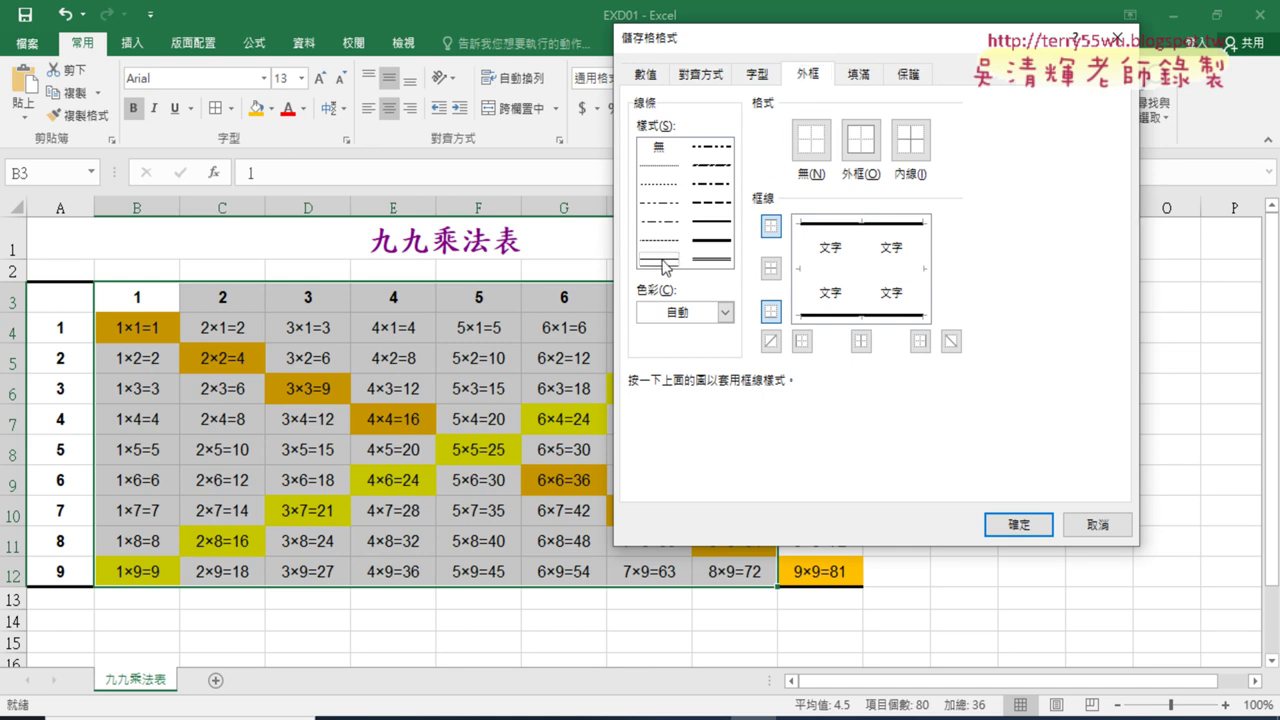
left_click(922, 270)
left_click(868, 264)
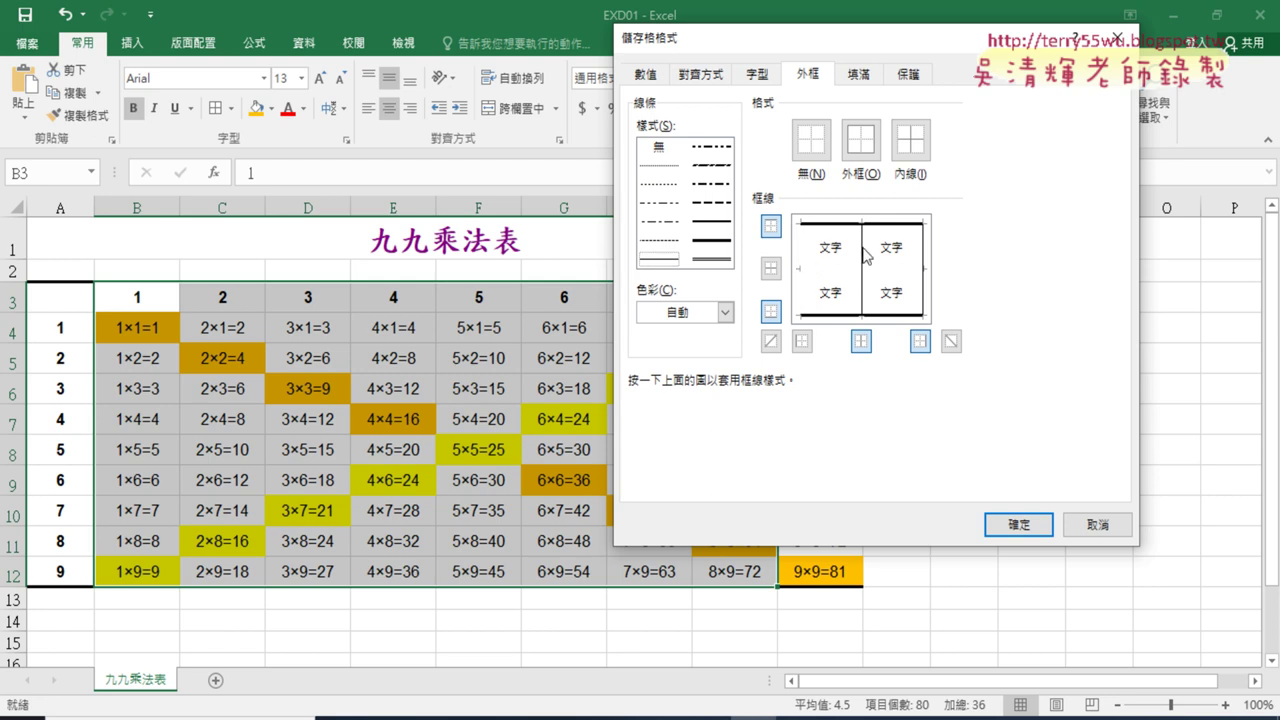
left_click(1031, 530)
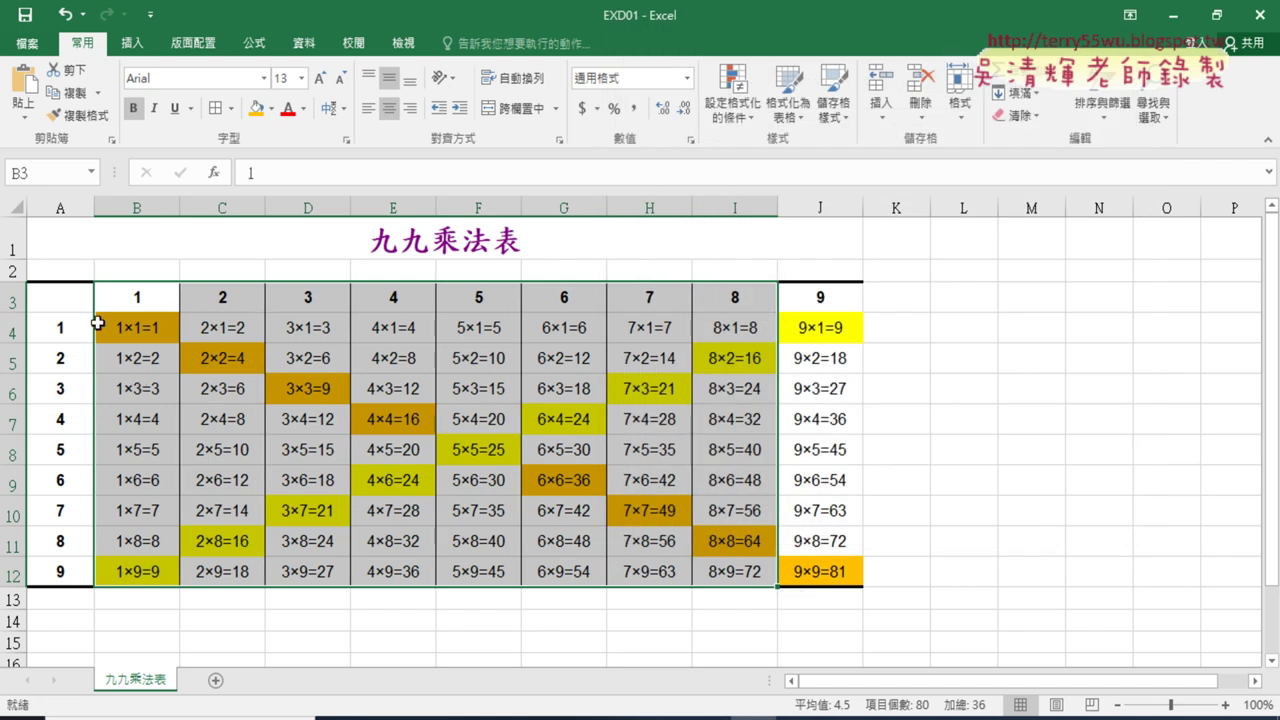
left_click(123, 416)
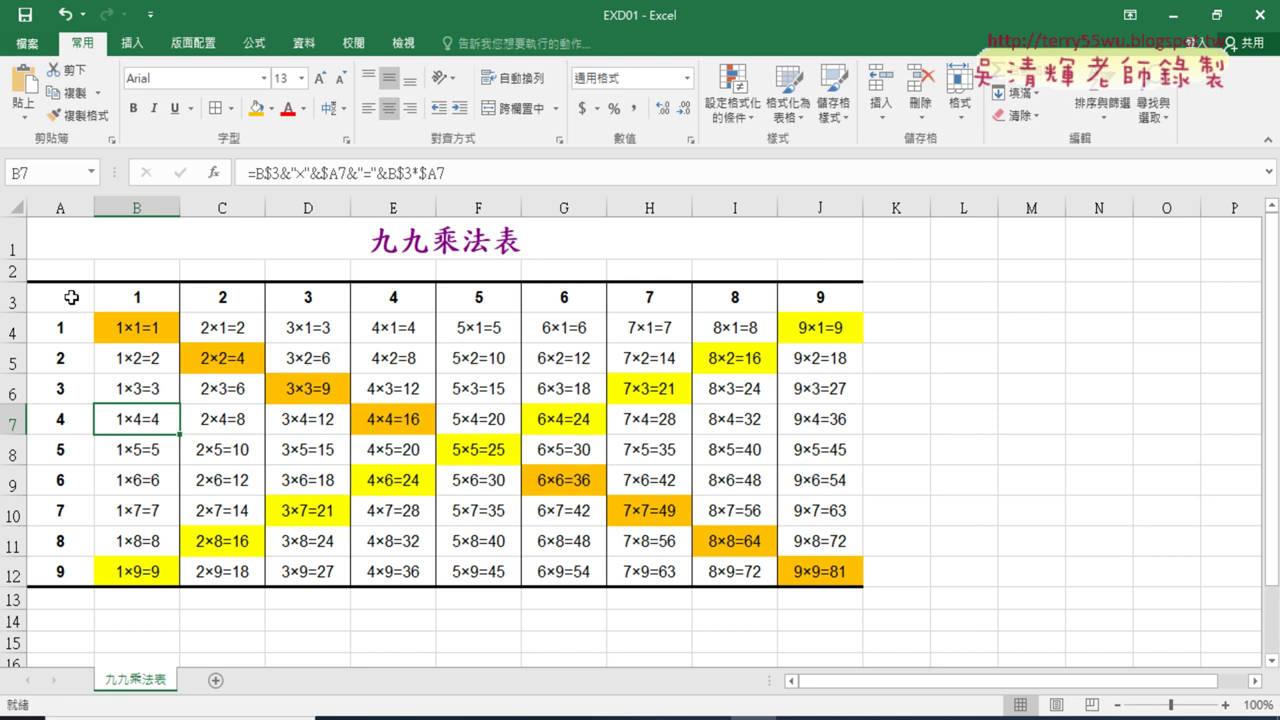
Step: Select rows 4–11 of the table, A4:J11
left_click_drag(71, 297, 60, 572)
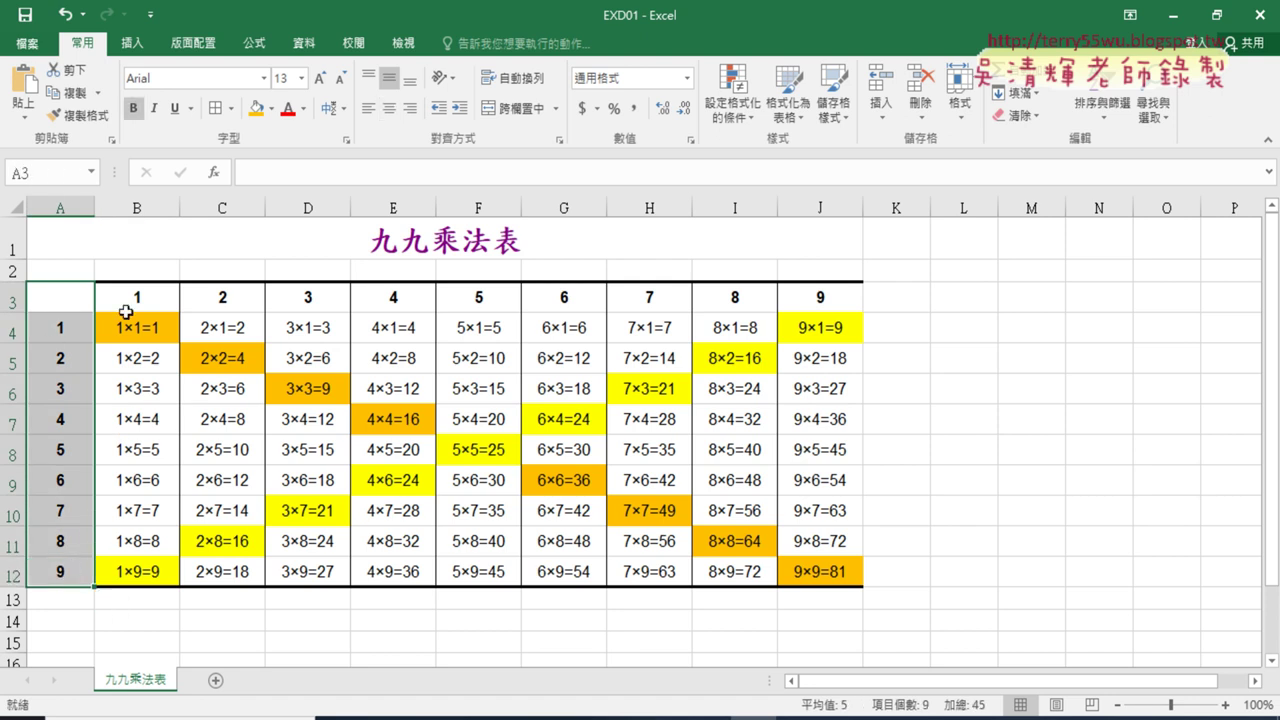
left_click(990, 447)
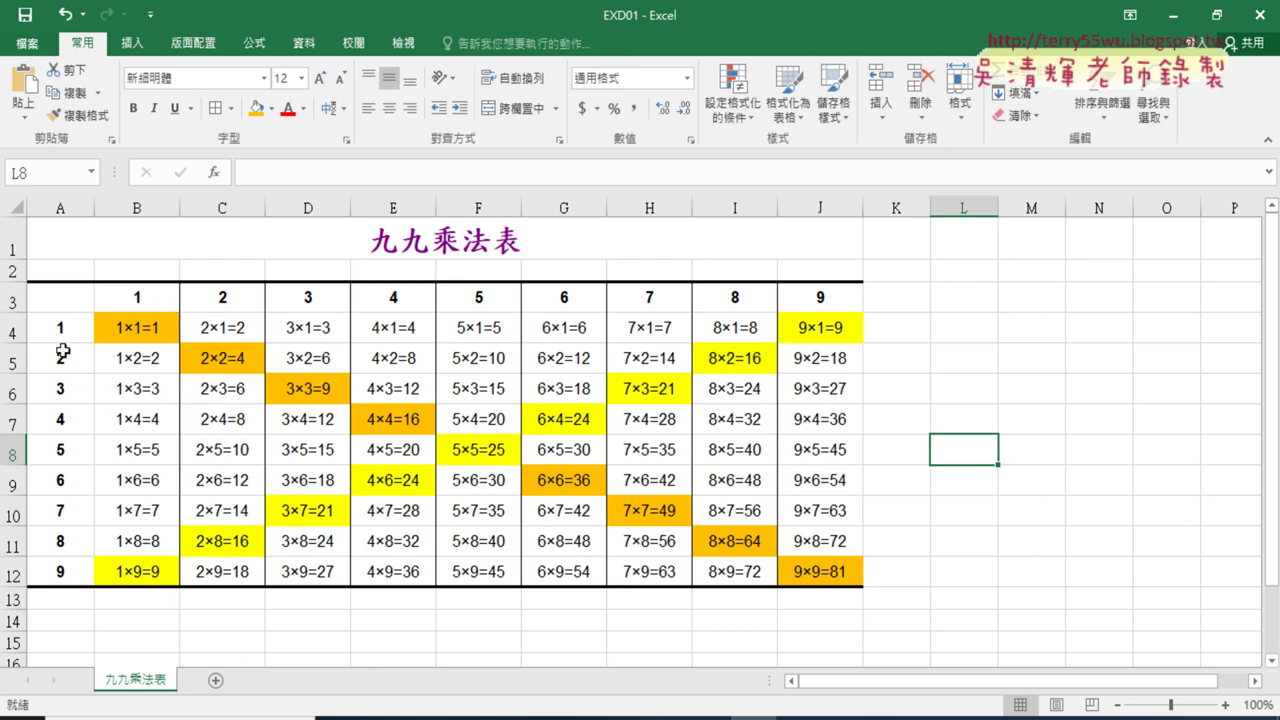
mouse_move(60, 326)
left_mouse_down()
mouse_move(694, 358)
mouse_move(853, 543)
left_mouse_up()
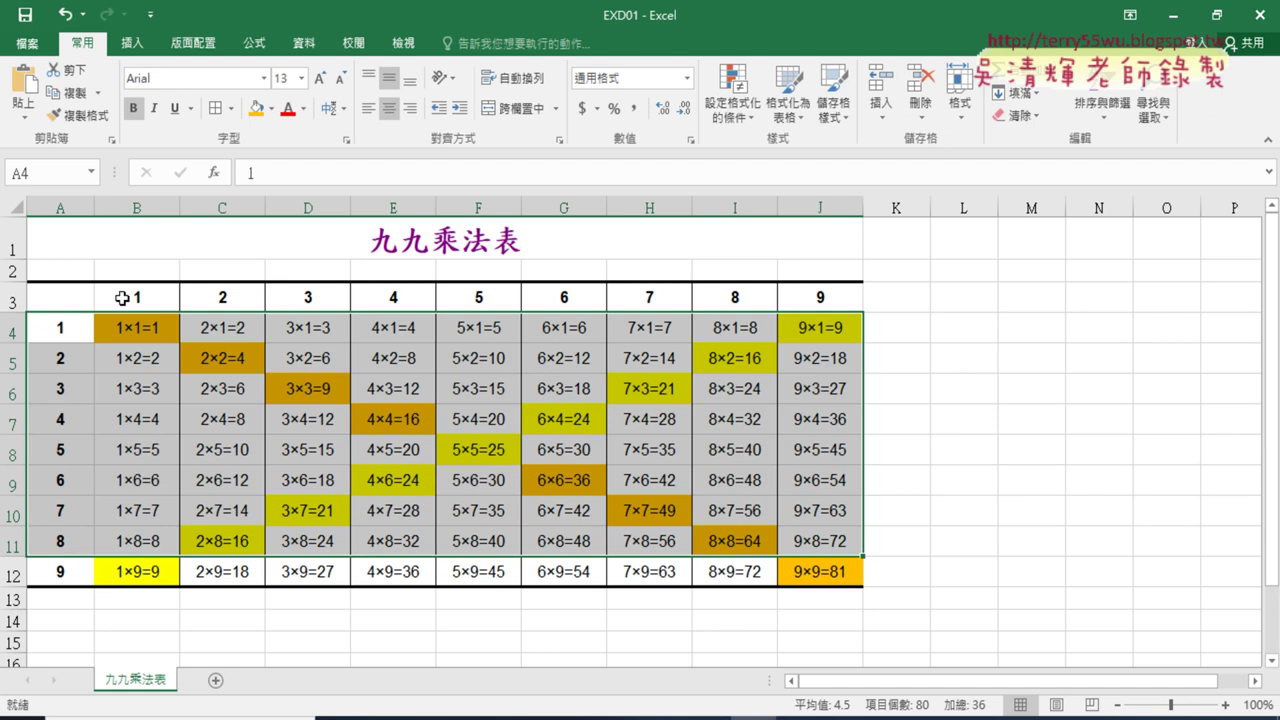
Step: Try a bottom and inside vertical border setup for A4:J11 in More Borders, then cancel it
left_click(231, 108)
left_click(325, 609)
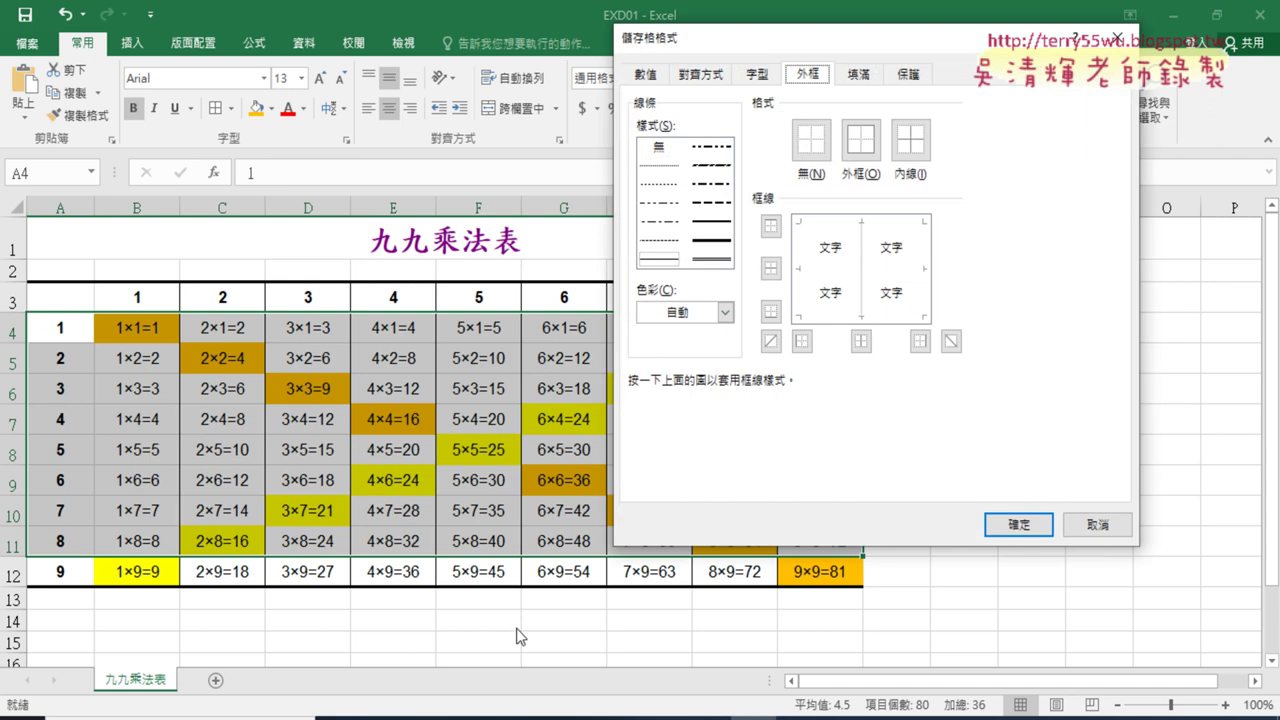
left_click(657, 260)
left_click(866, 318)
left_click(861, 271)
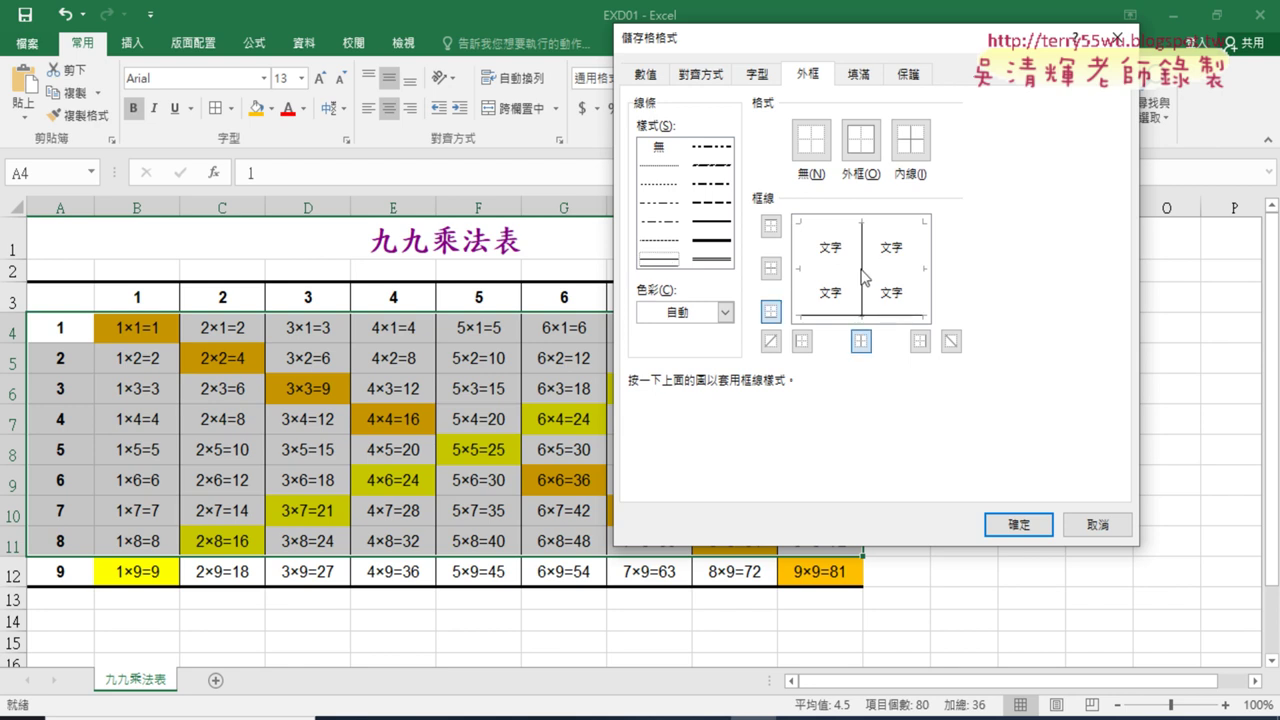
left_click(1092, 524)
Step: Apply thin bottom and inside horizontal borders to A4:J11, then check the exam PDF
left_click(230, 108)
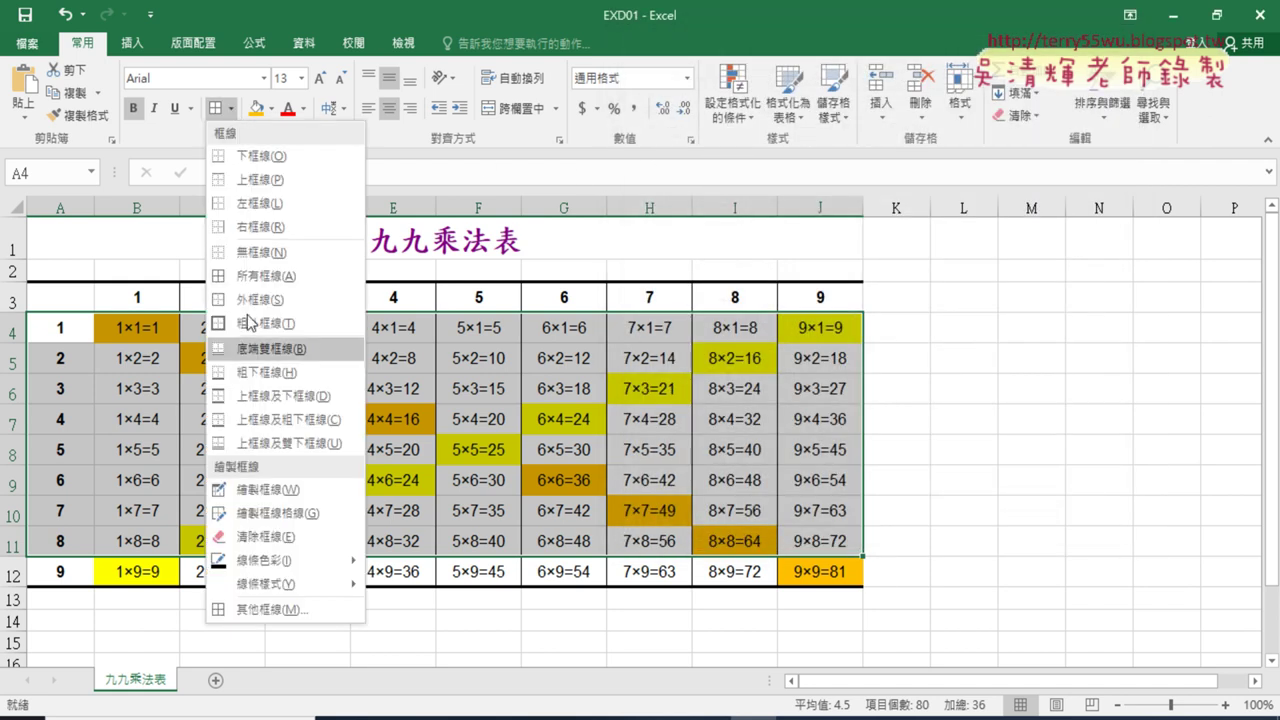
left_click(294, 610)
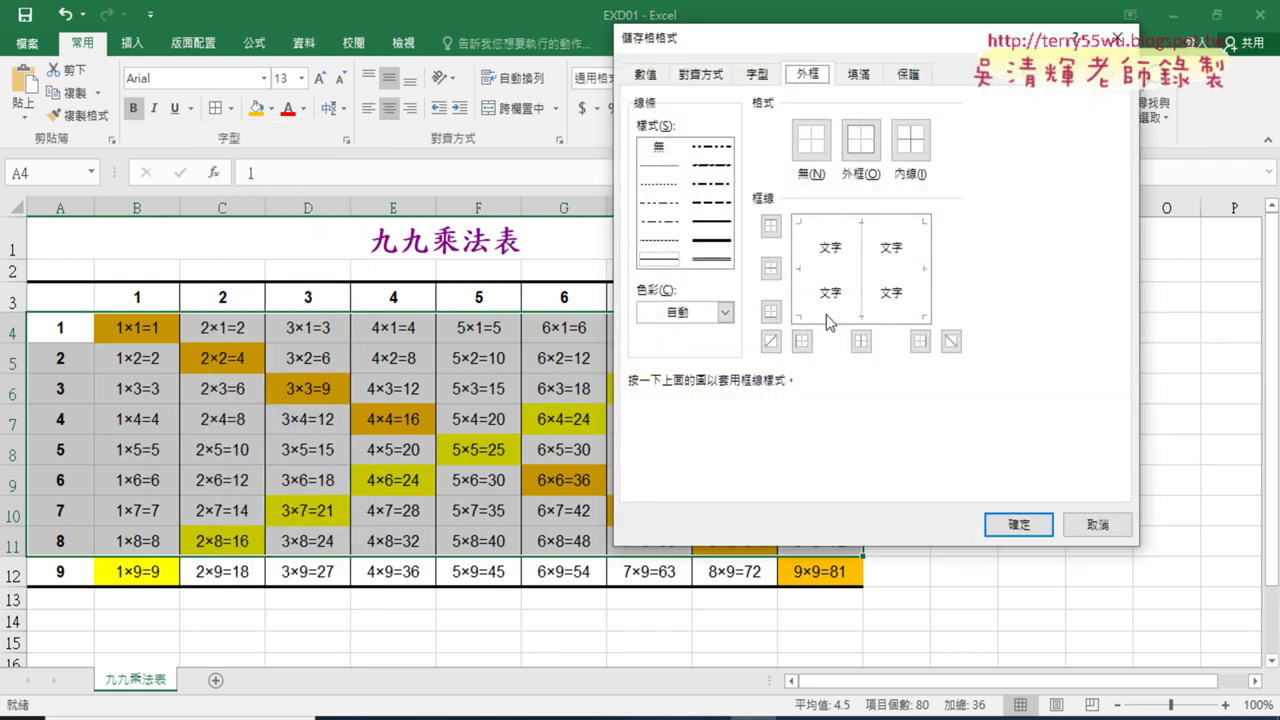
left_click(826, 314)
left_click(827, 273)
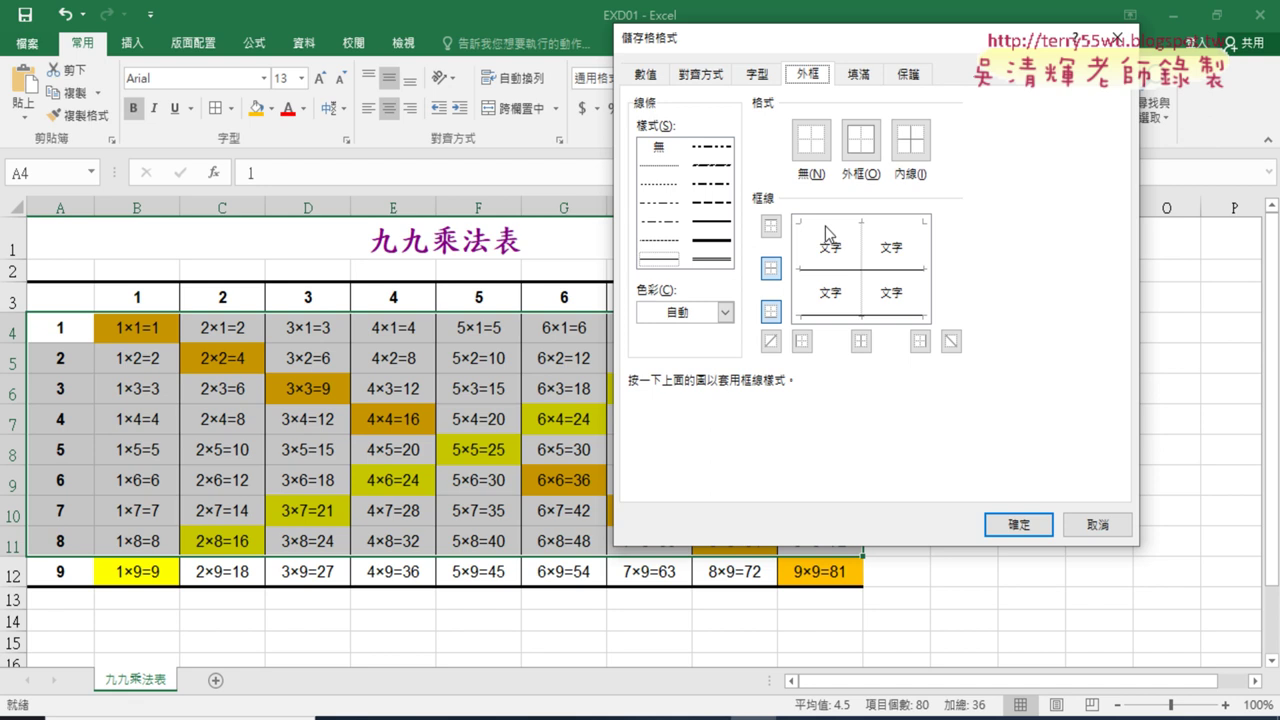
left_click(1023, 530)
left_click(1120, 476)
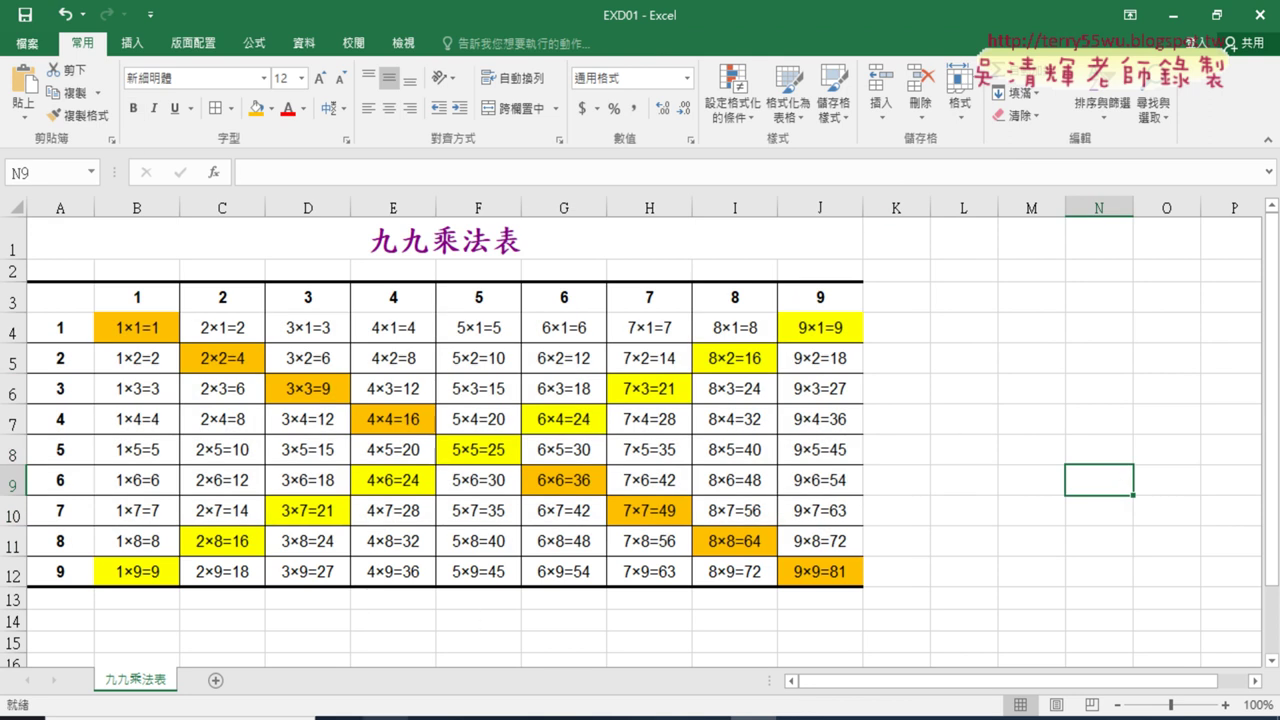
left_click(385, 717)
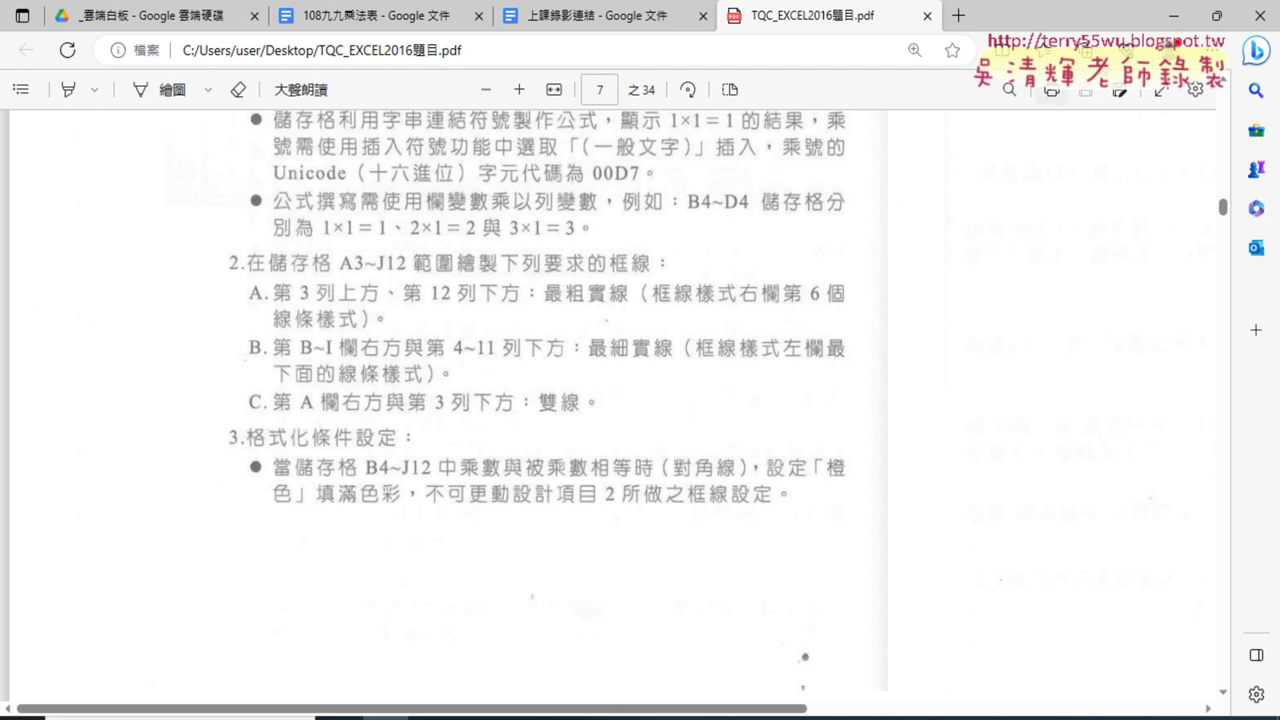
Step: Minimize the exam PDF and select the row labels in column A of the worksheet
left_click(1174, 16)
left_click_drag(57, 297, 58, 572)
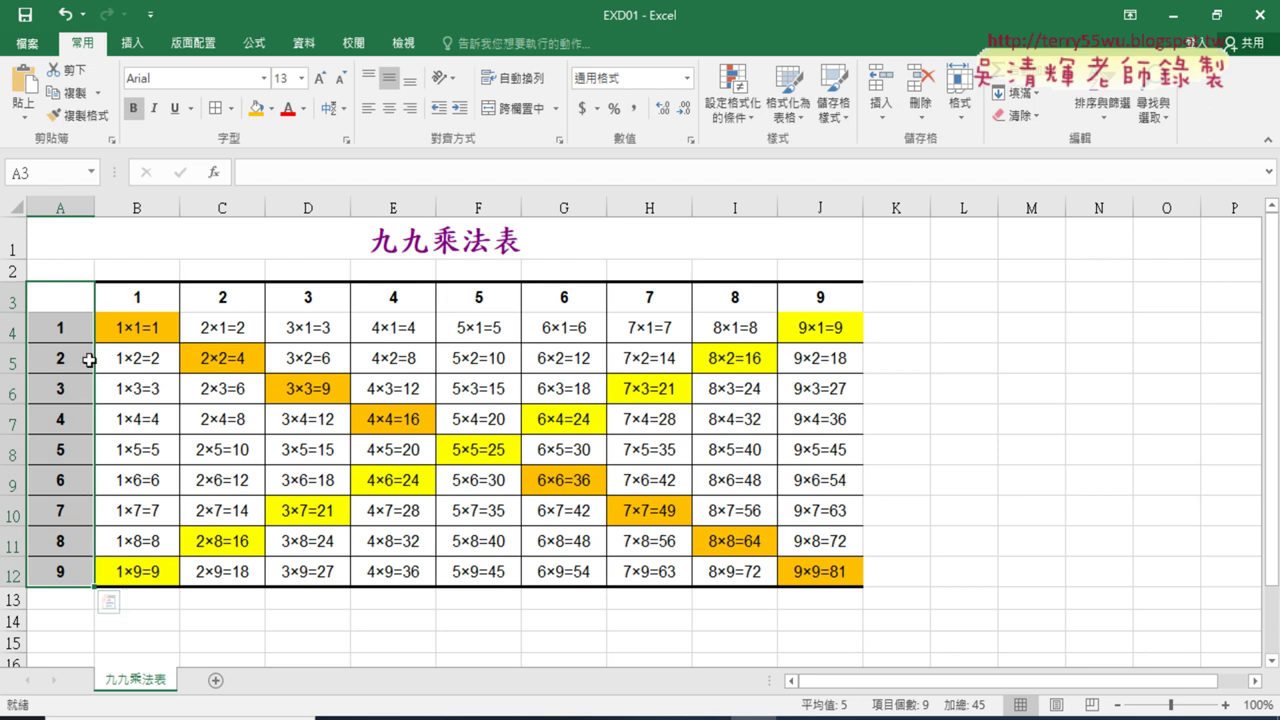
Step: Give cells A3:A12 a double-line right border through More Borders
left_click(67, 303)
left_click_drag(66, 484, 66, 572)
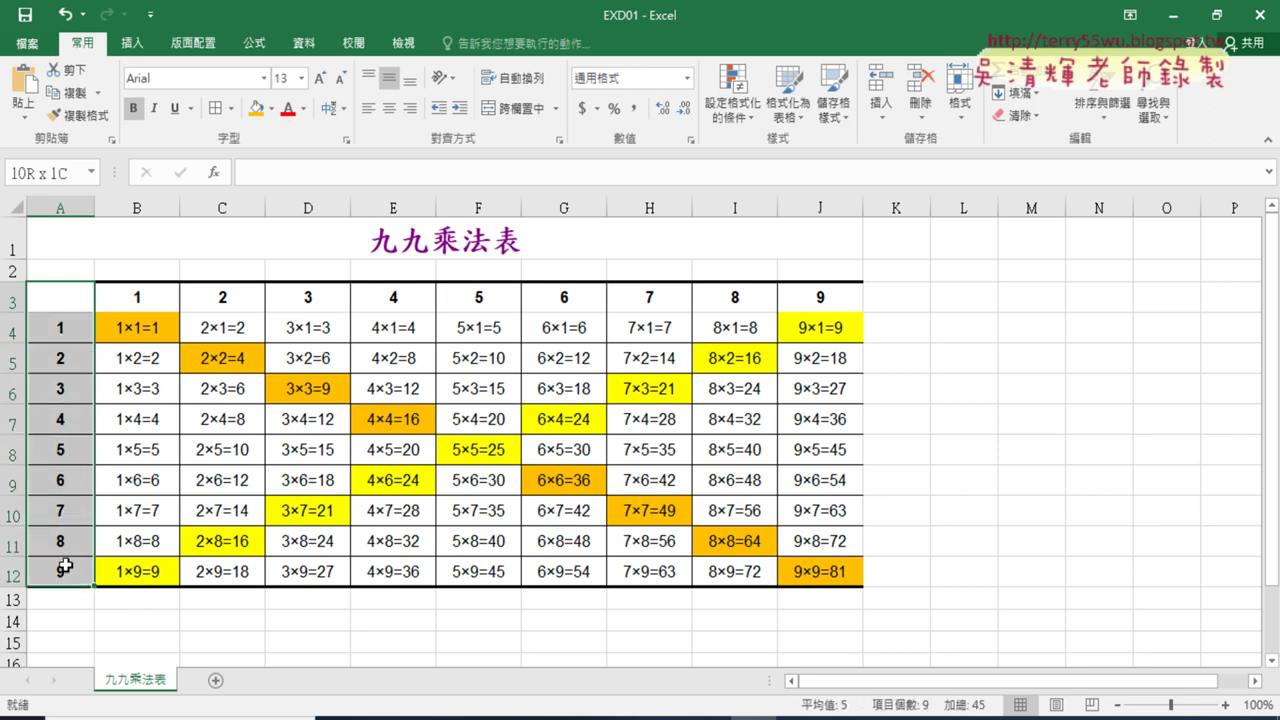
left_click(231, 108)
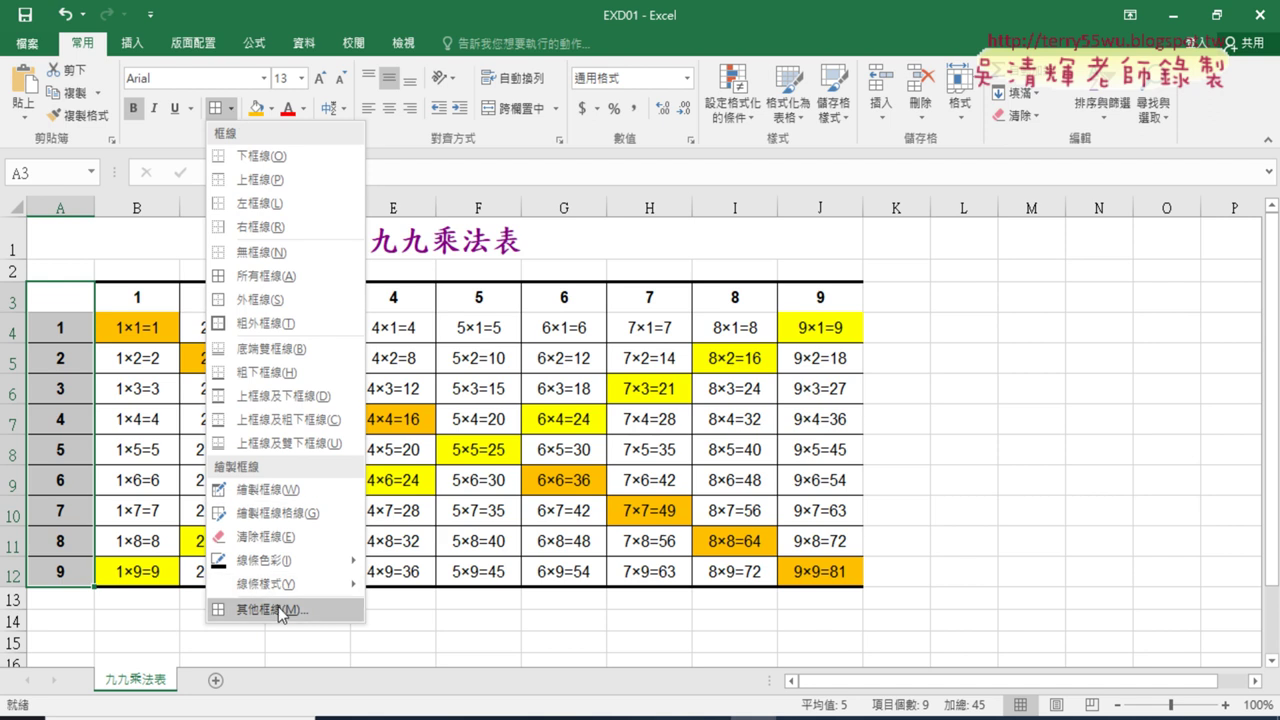
left_click(279, 608)
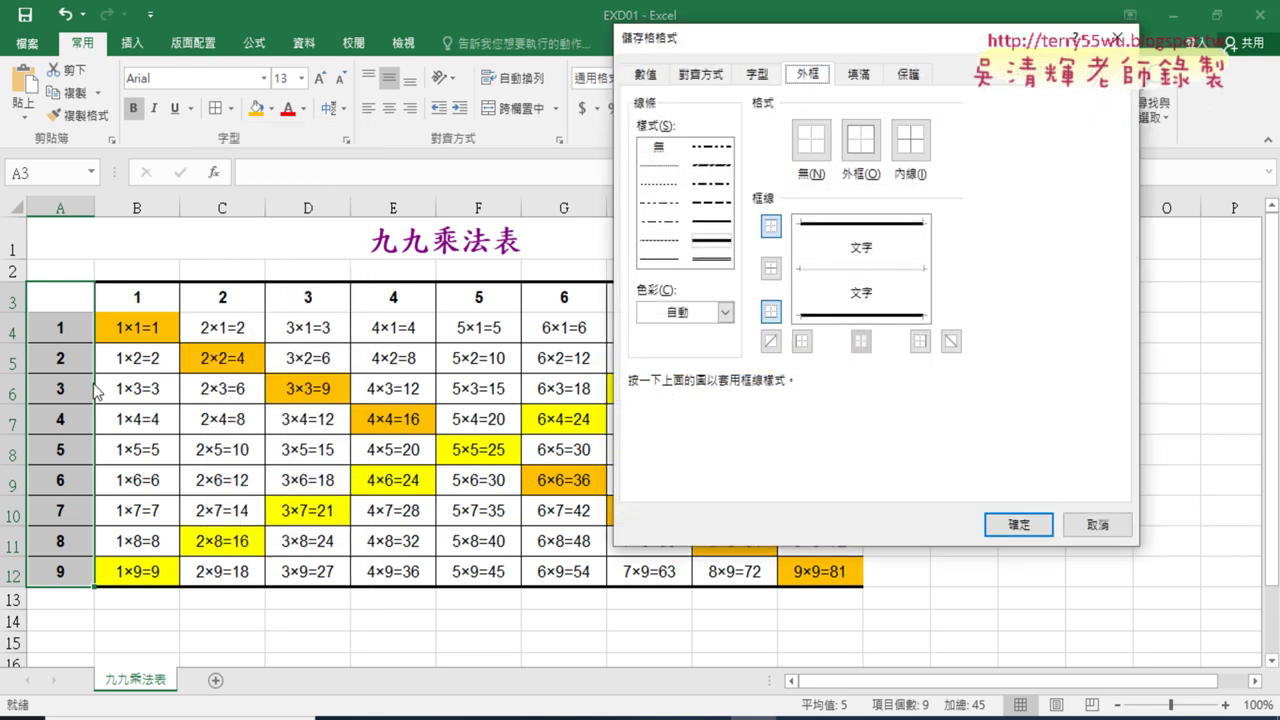
left_click(717, 260)
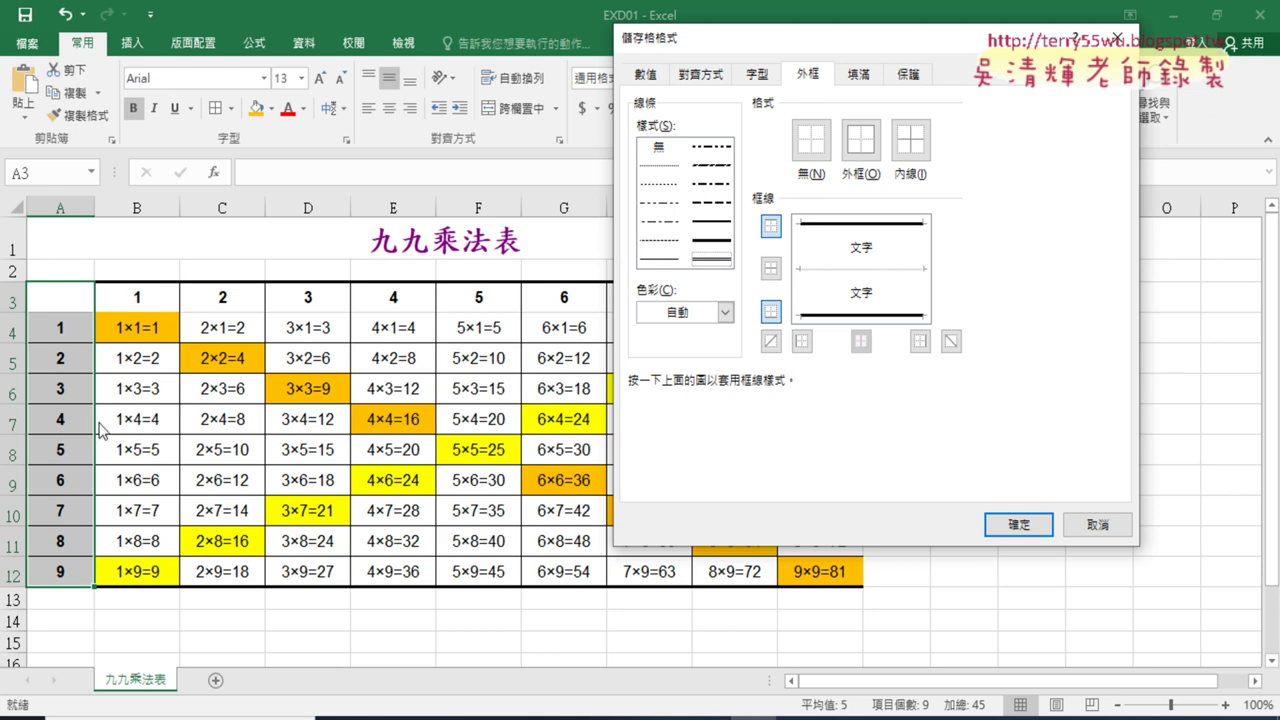
left_click(920, 268)
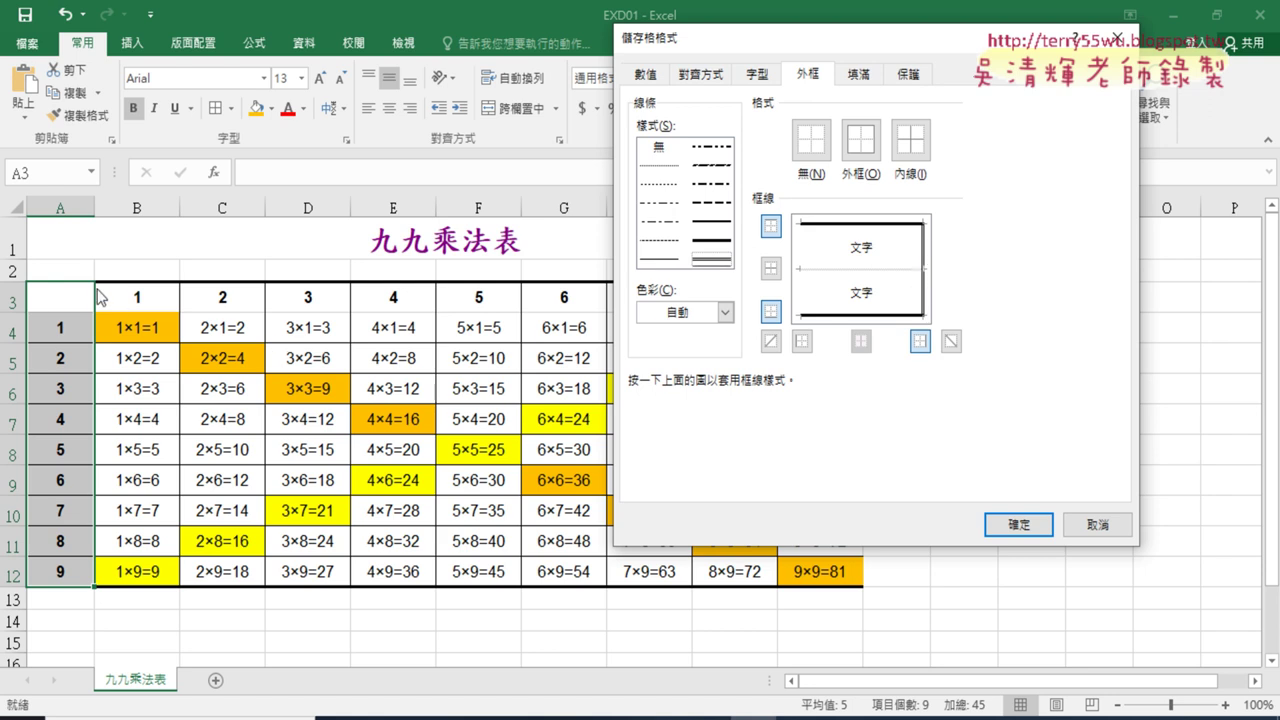
left_click(1018, 525)
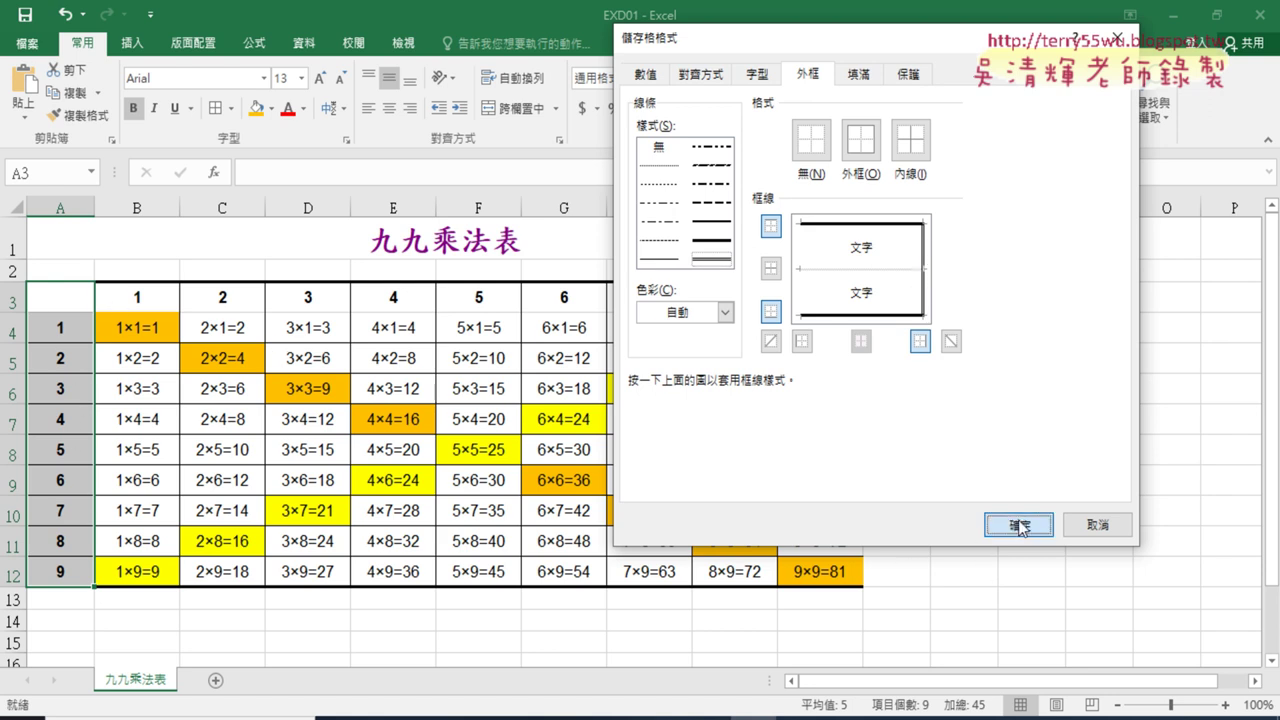
left_click(1000, 453)
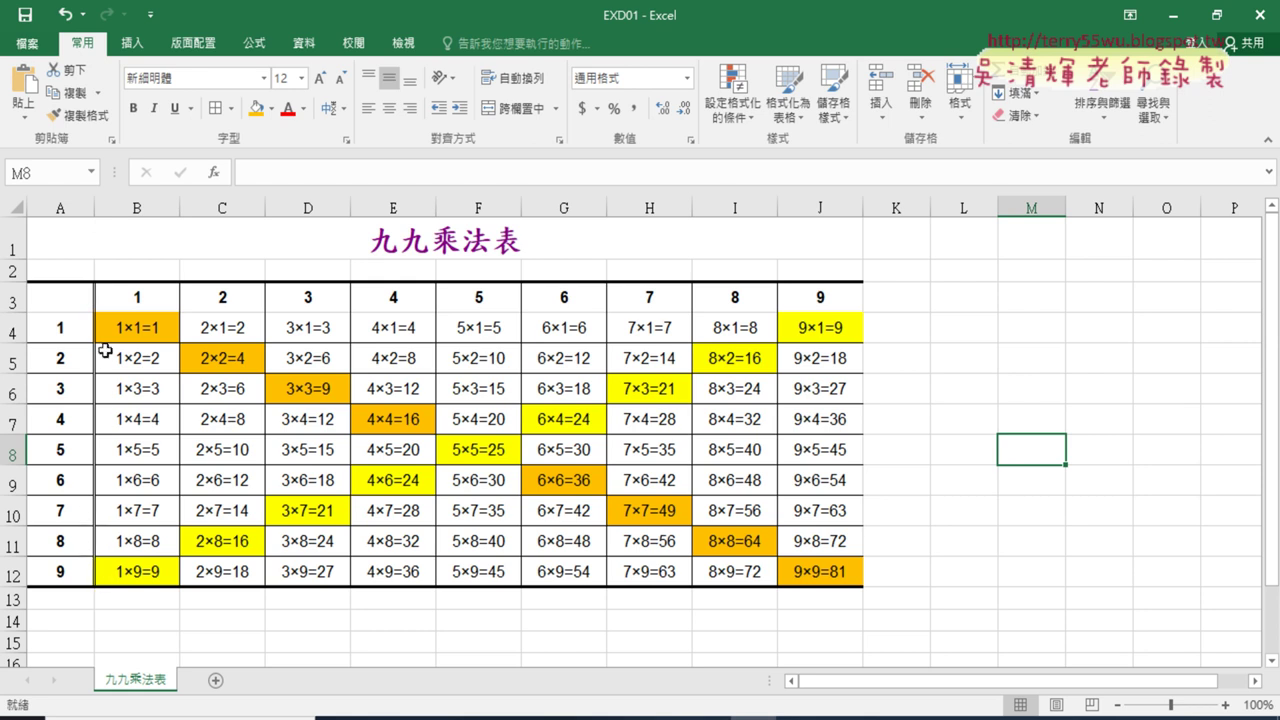
Step: Apply a double-line bottom border to header cells A3:J3 through More Borders
mouse_move(48, 296)
left_mouse_down()
mouse_move(580, 300)
mouse_move(830, 285)
left_mouse_up()
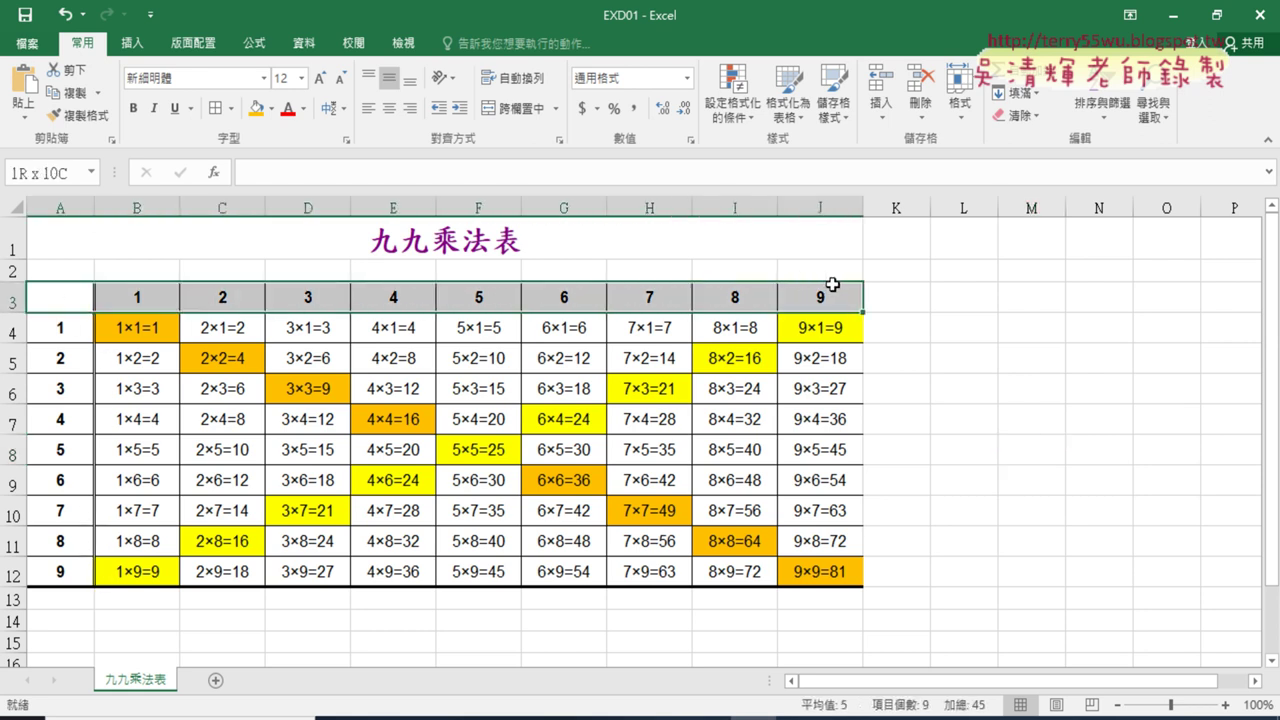
left_click_drag(832, 285, 832, 285)
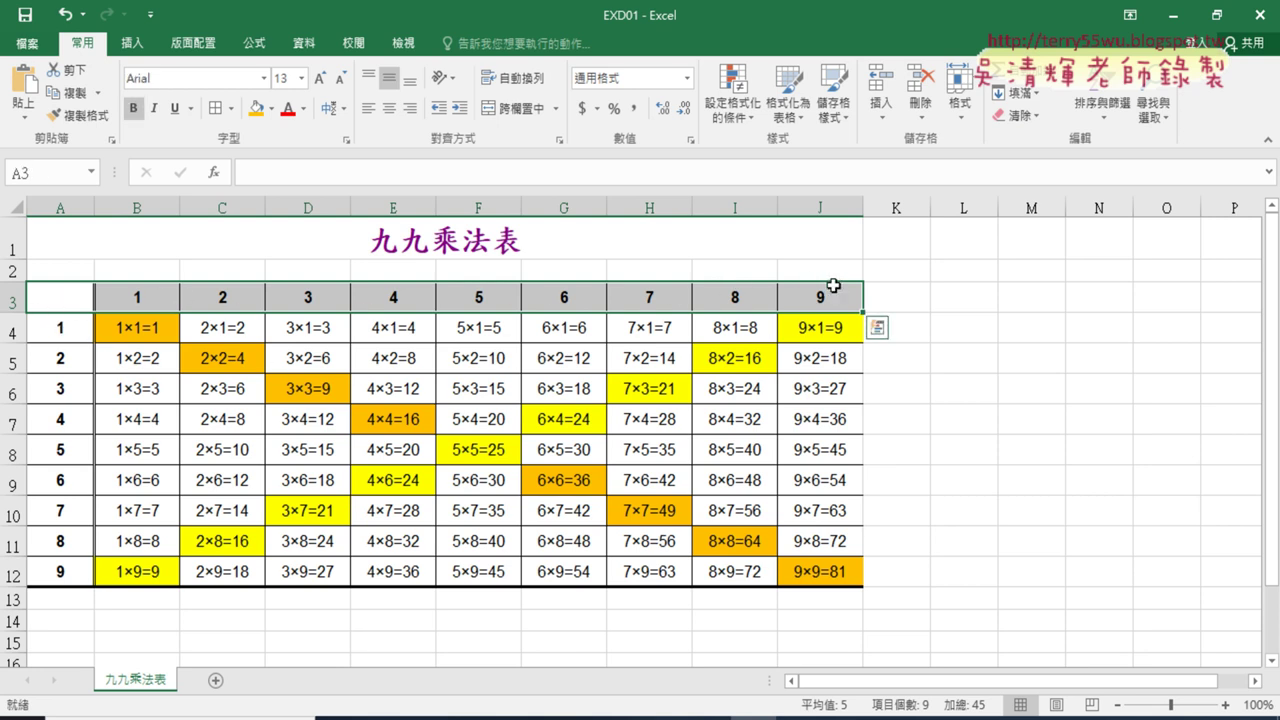
left_click(231, 108)
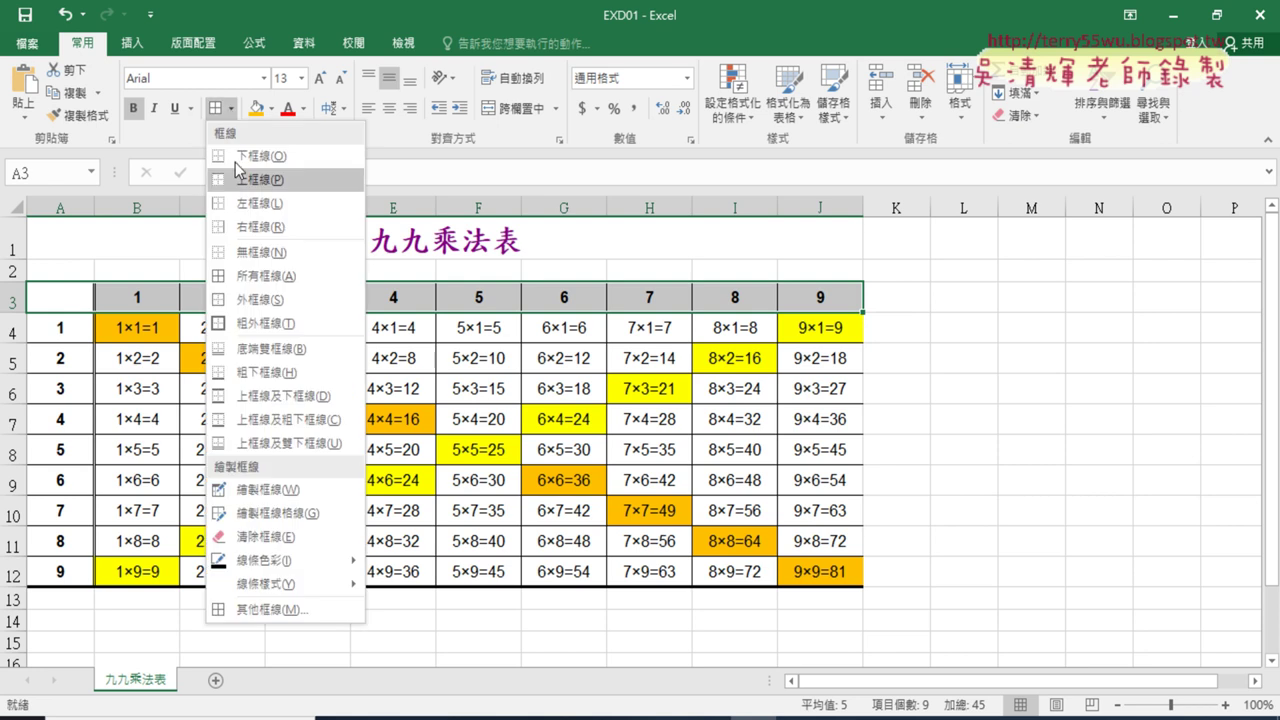
left_click(275, 610)
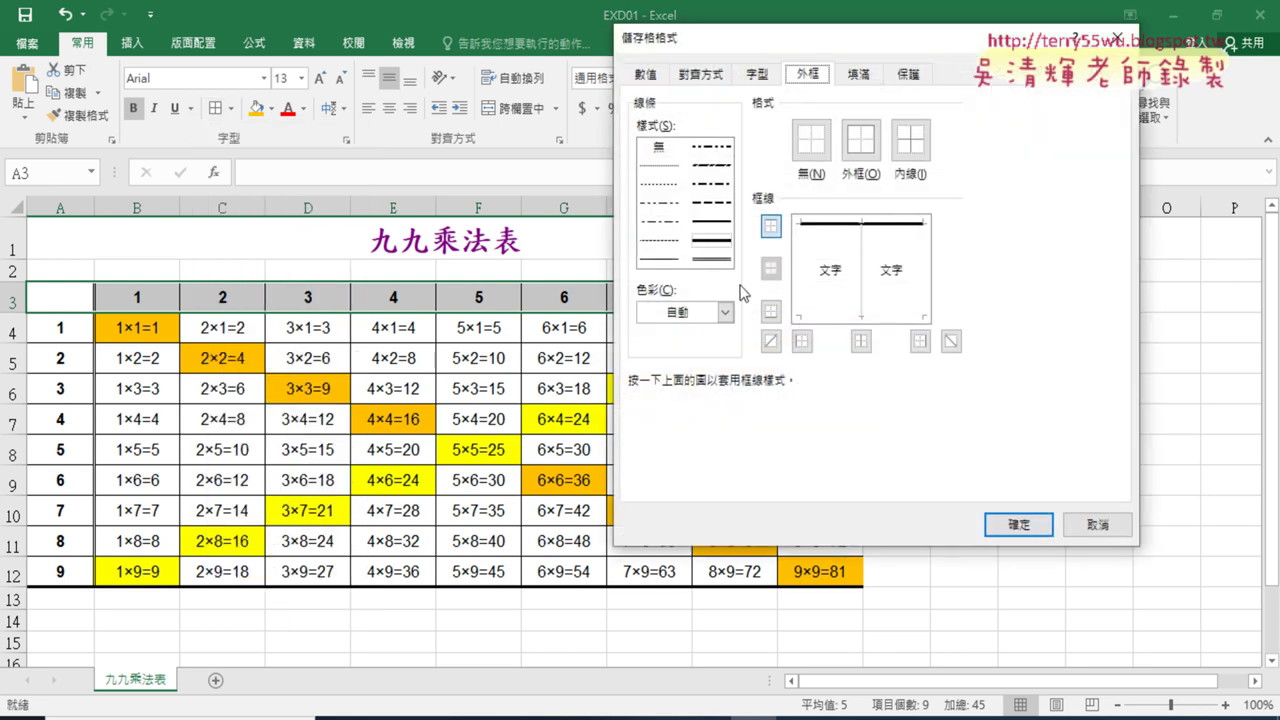
left_click(714, 259)
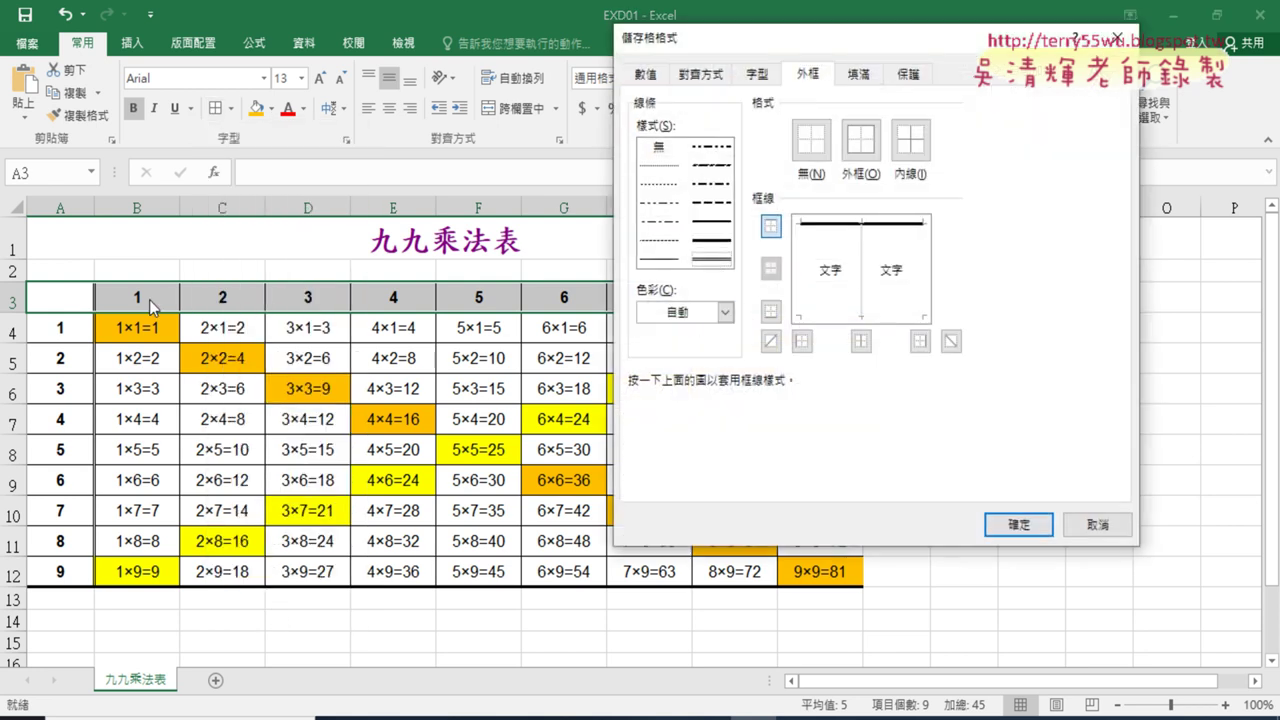
left_click(832, 318)
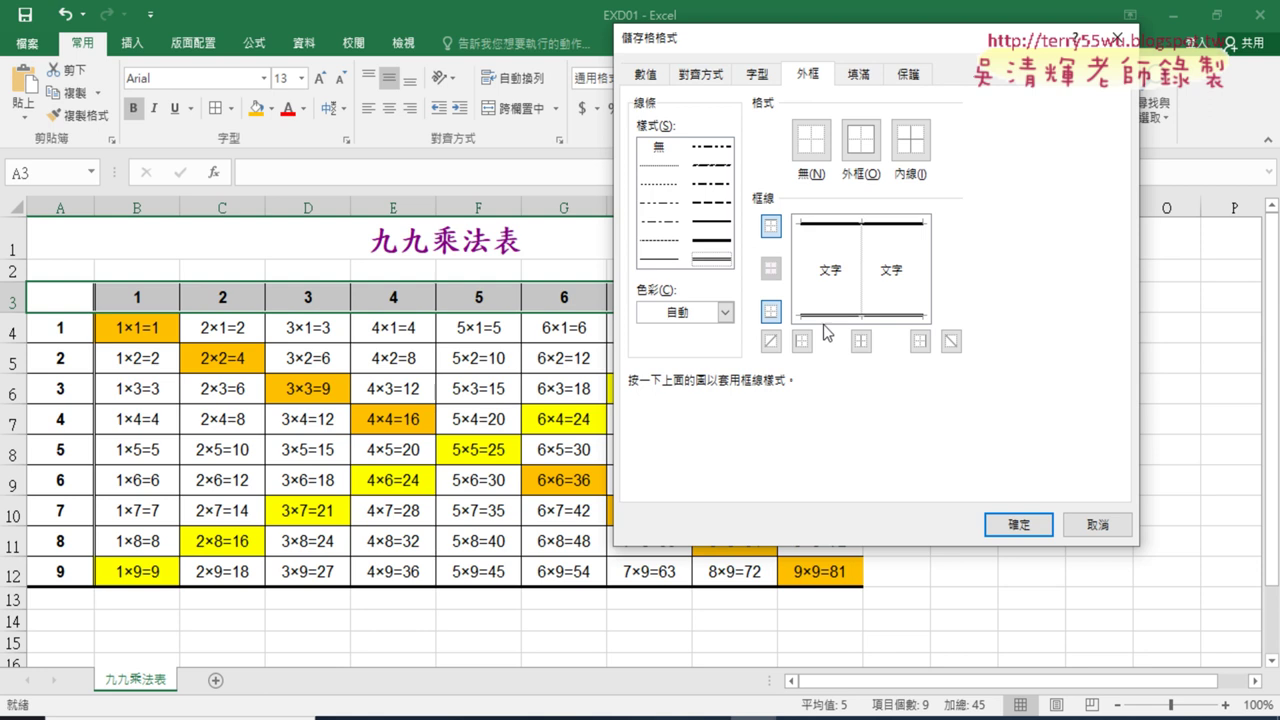
left_click(1018, 523)
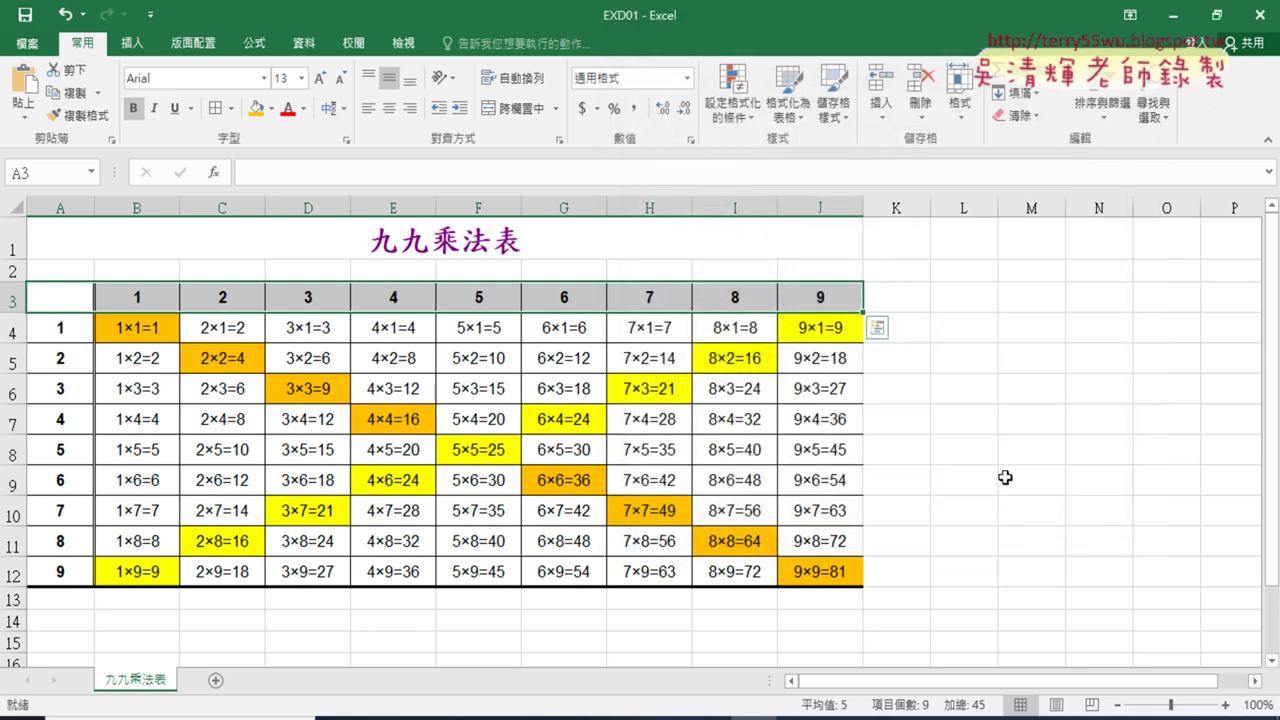
left_click(1007, 477)
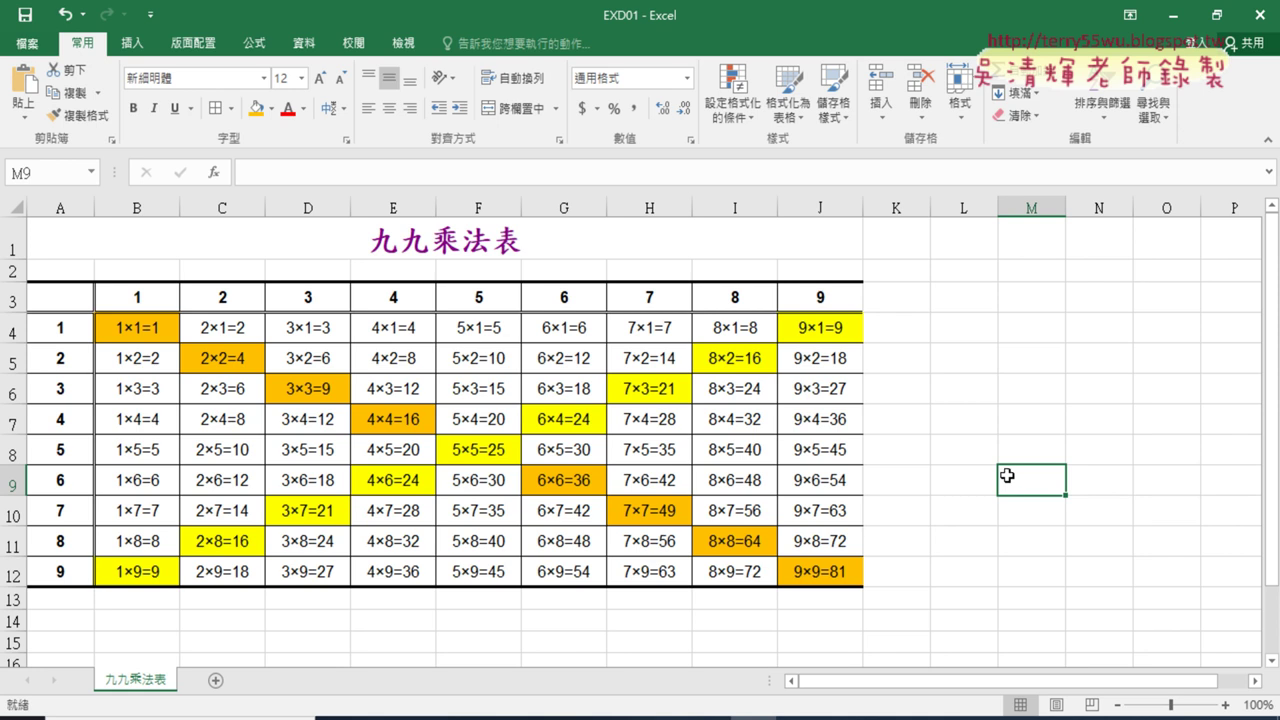
left_click(30, 44)
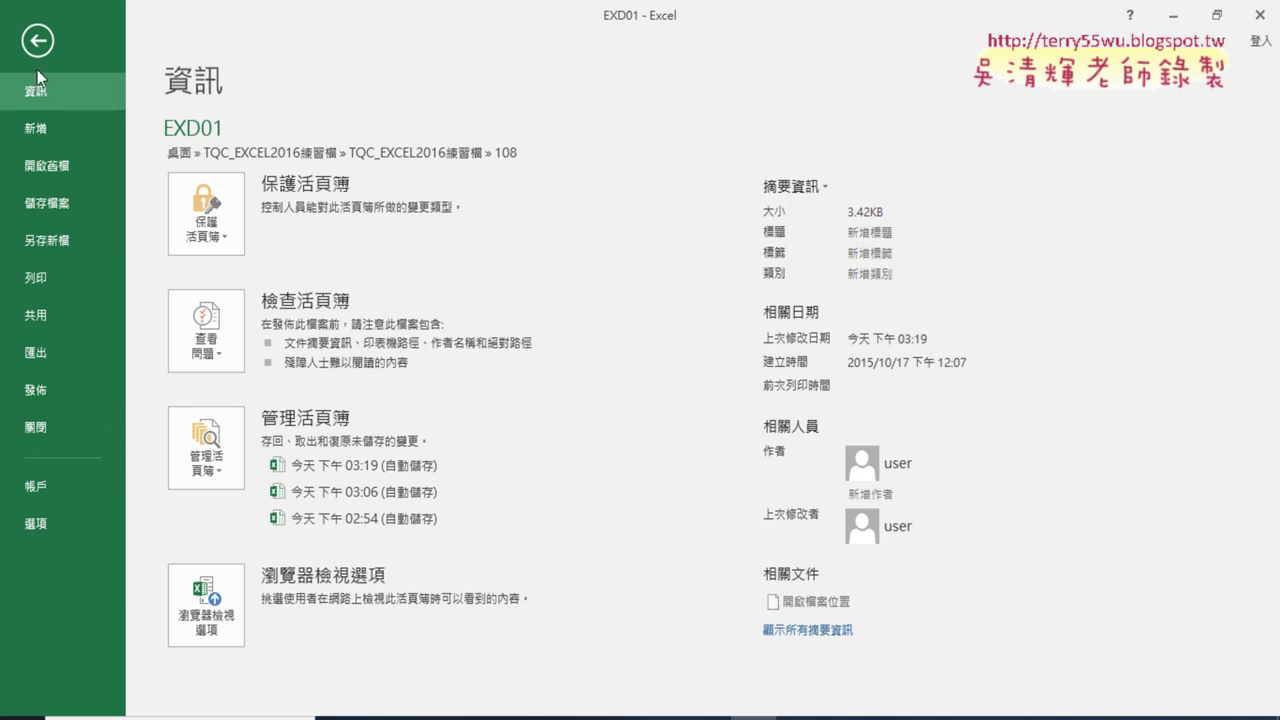
left_click(38, 42)
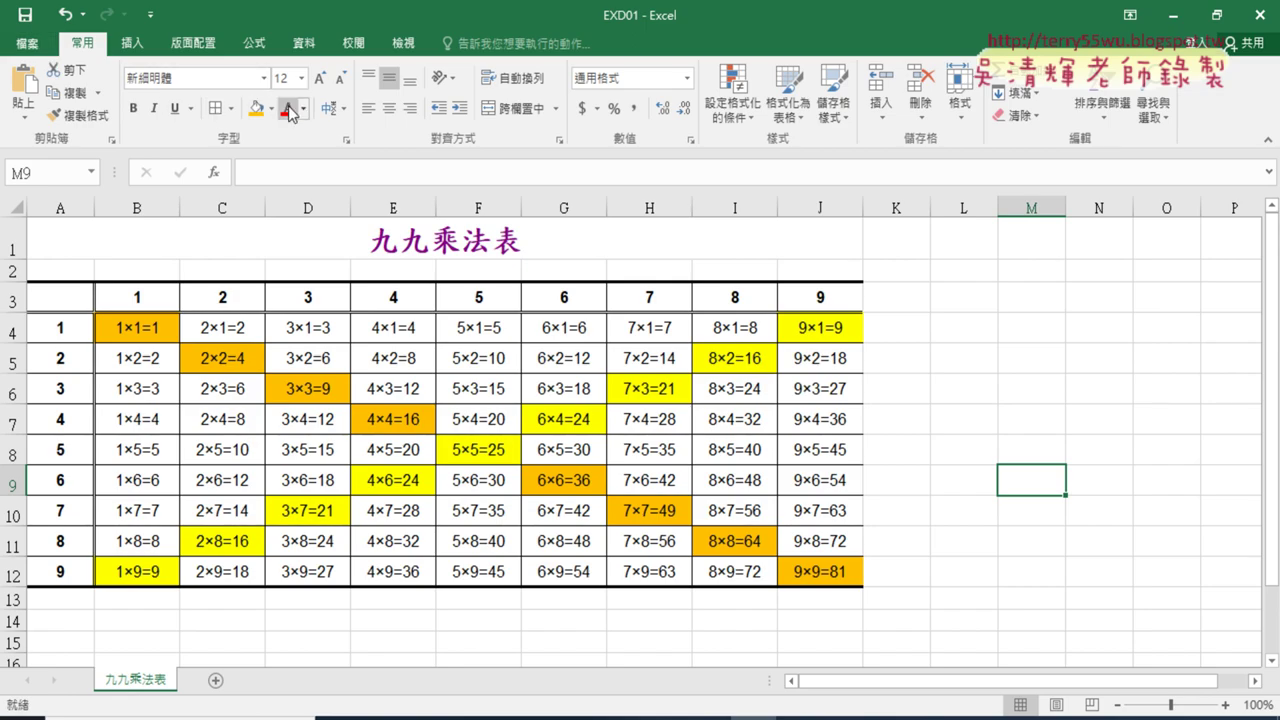
Step: Open Page Setup from the Page Layout tab and launch Print Preview of the table
left_click(208, 46)
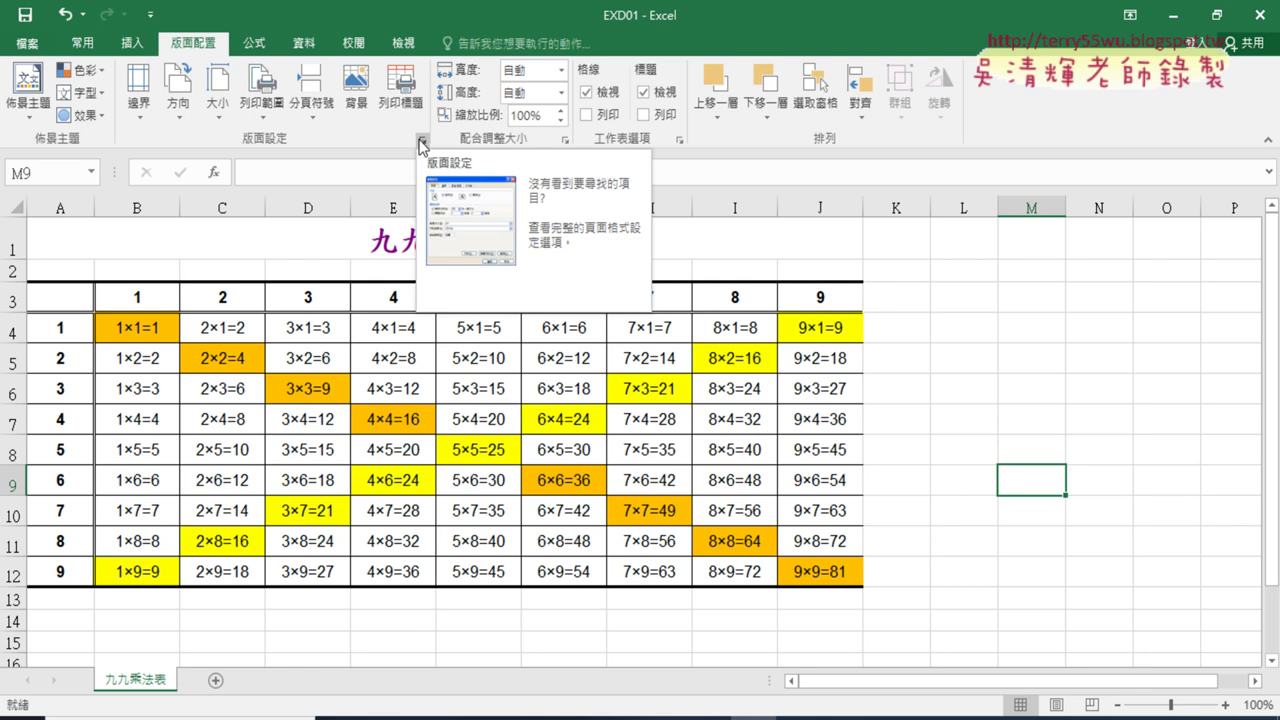
left_click(422, 142)
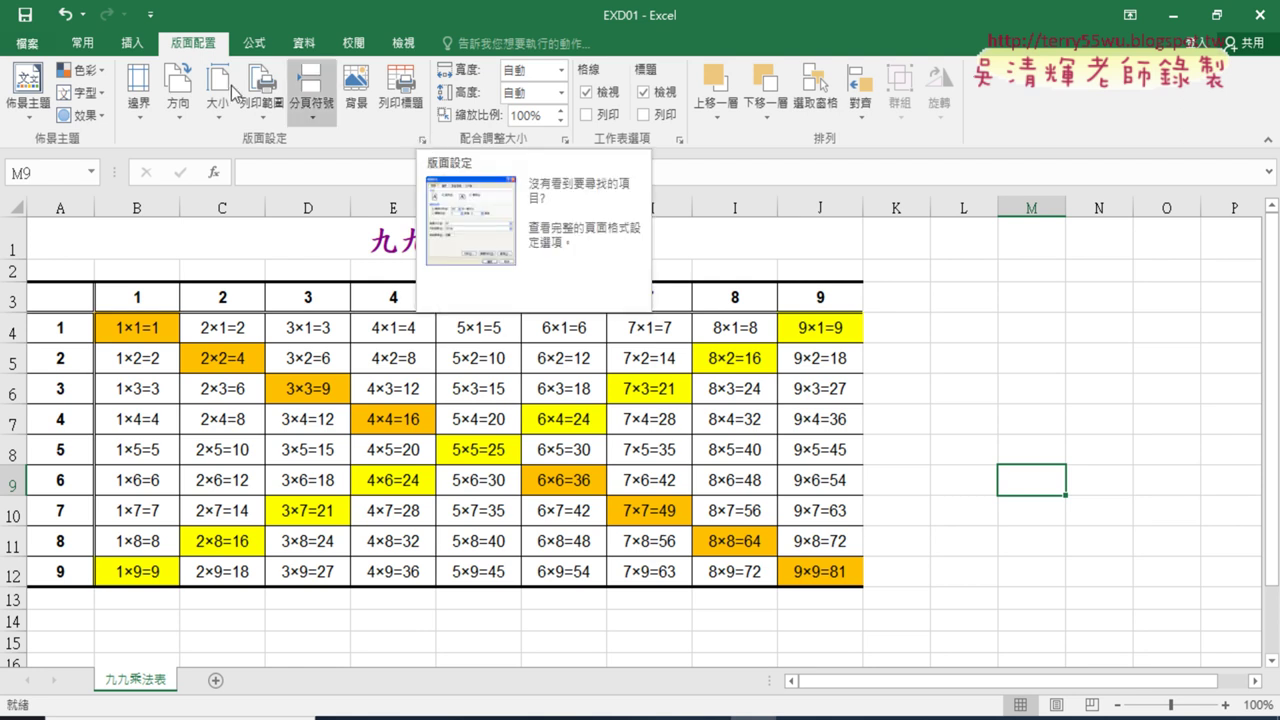
left_click(422, 142)
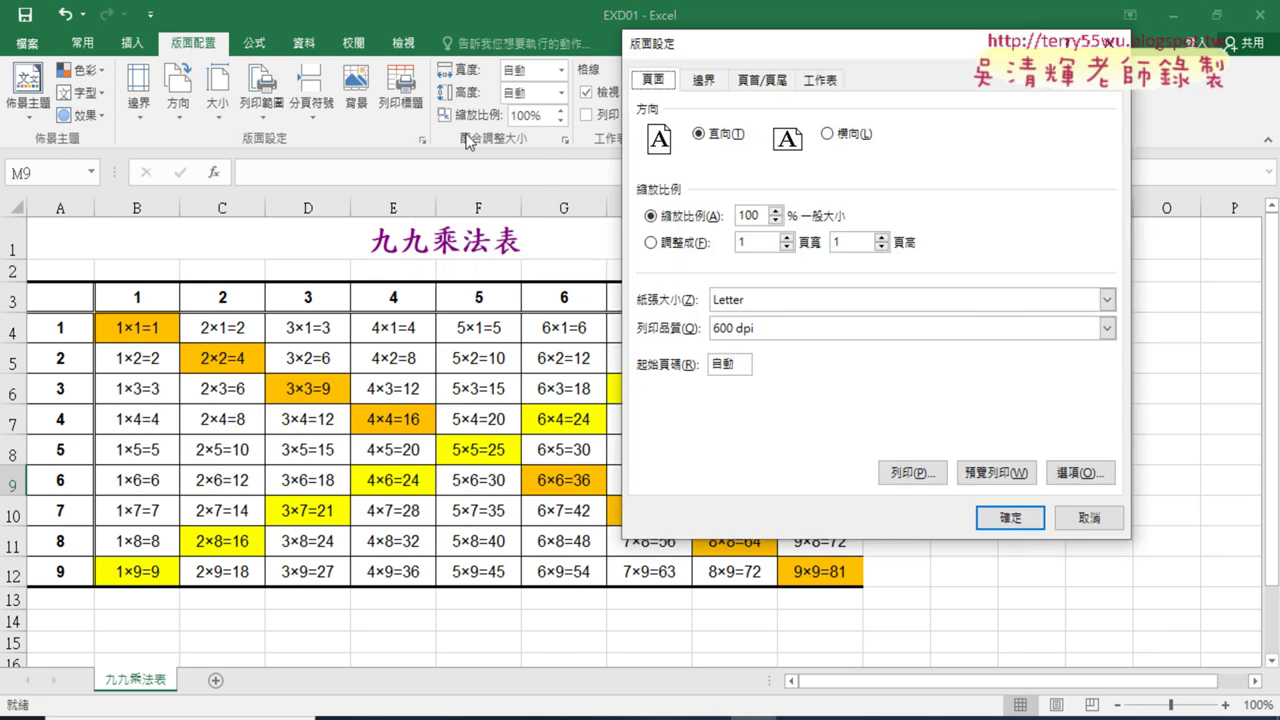
left_click(1015, 480)
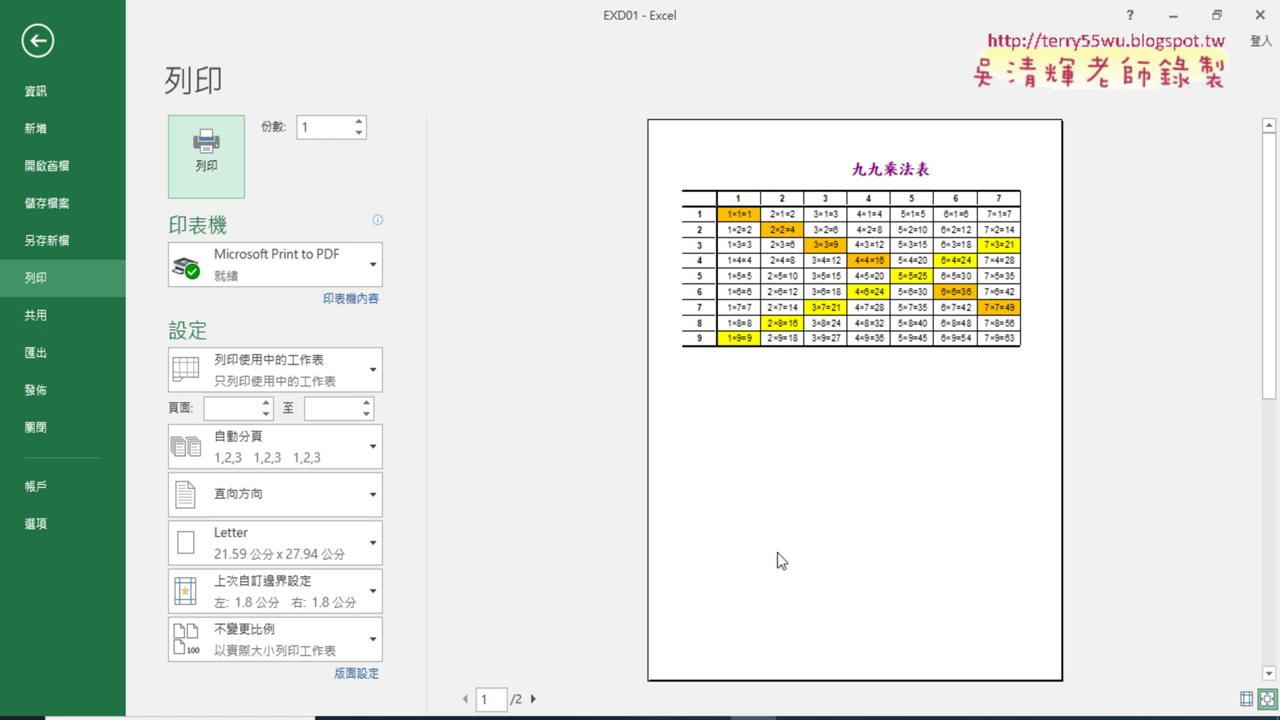
Step: Look at preview pages 2 and 1, then exit back to the worksheet
left_click(533, 699)
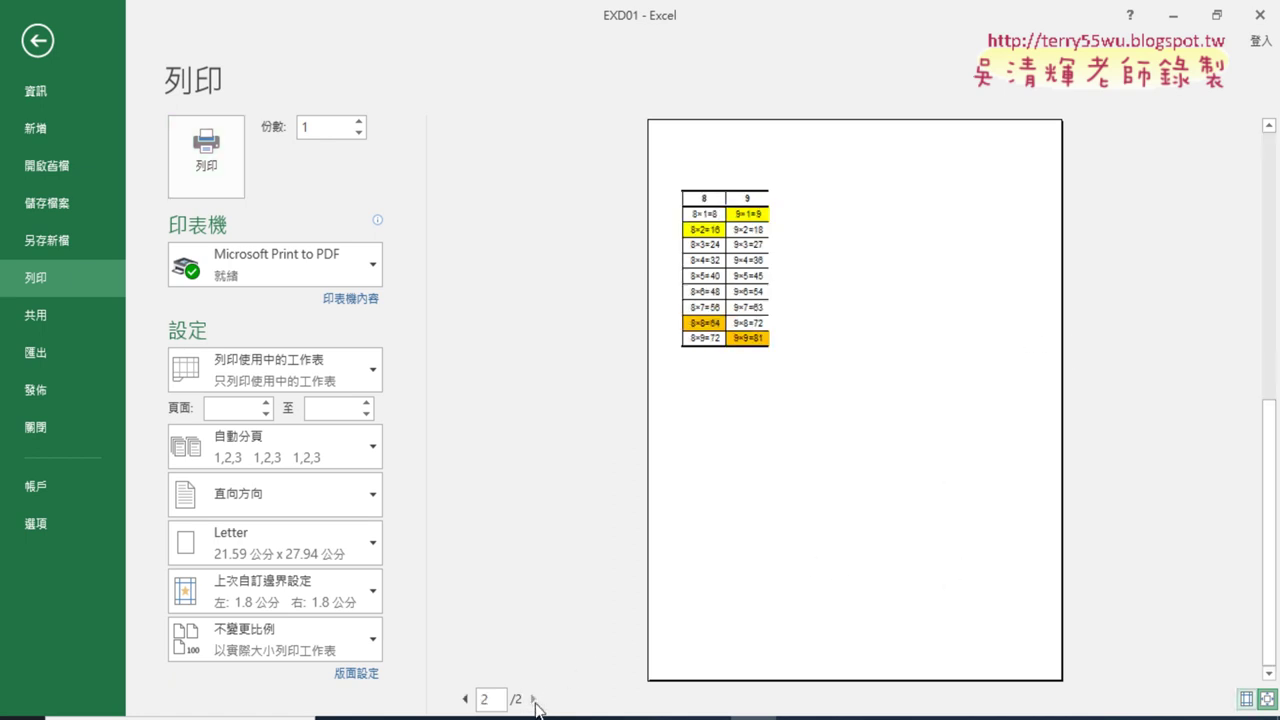
left_click(466, 699)
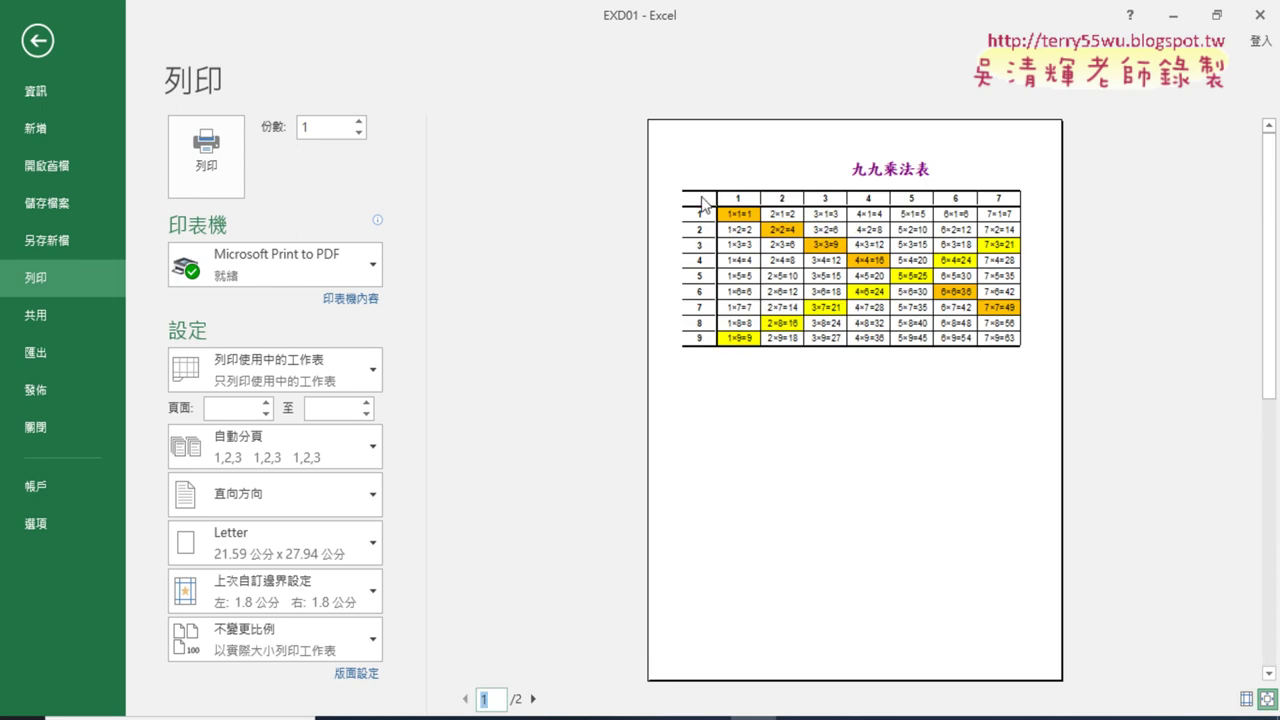
left_click(38, 41)
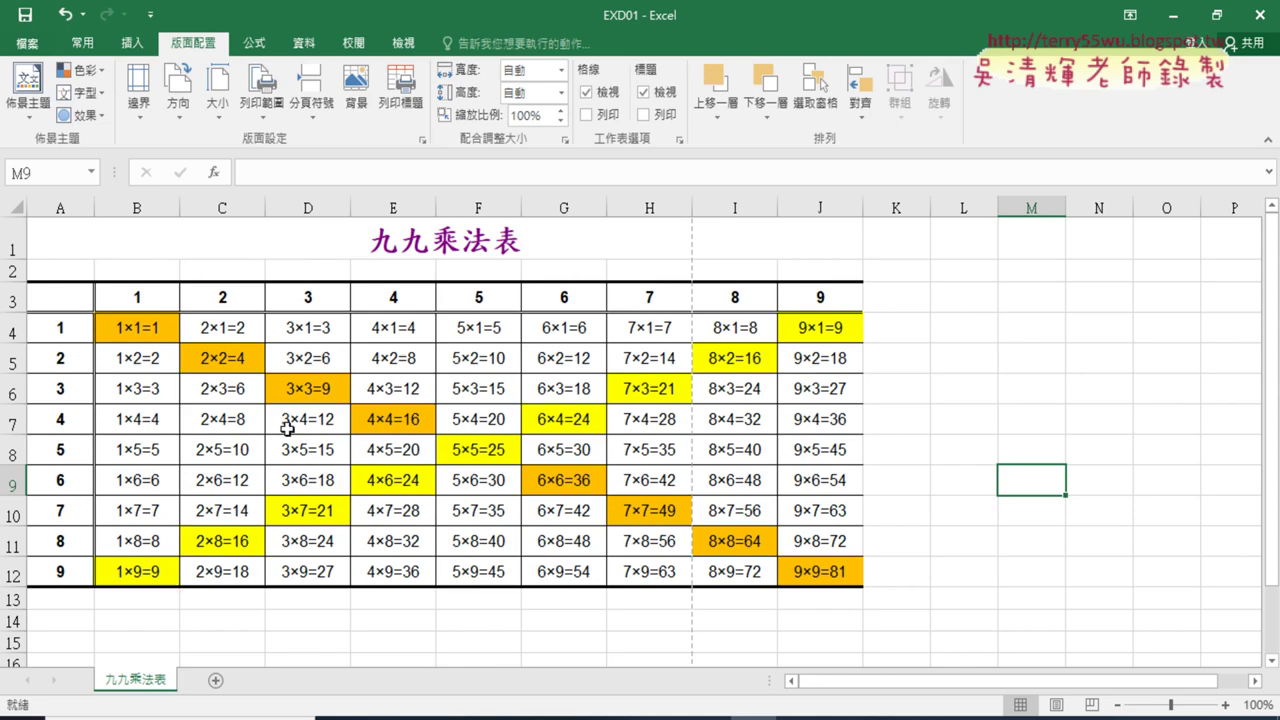
Step: Review label ranges A3:A12 and A3:J3 and the D4 formula, then switch to the PDF
left_click_drag(44, 297, 40, 568)
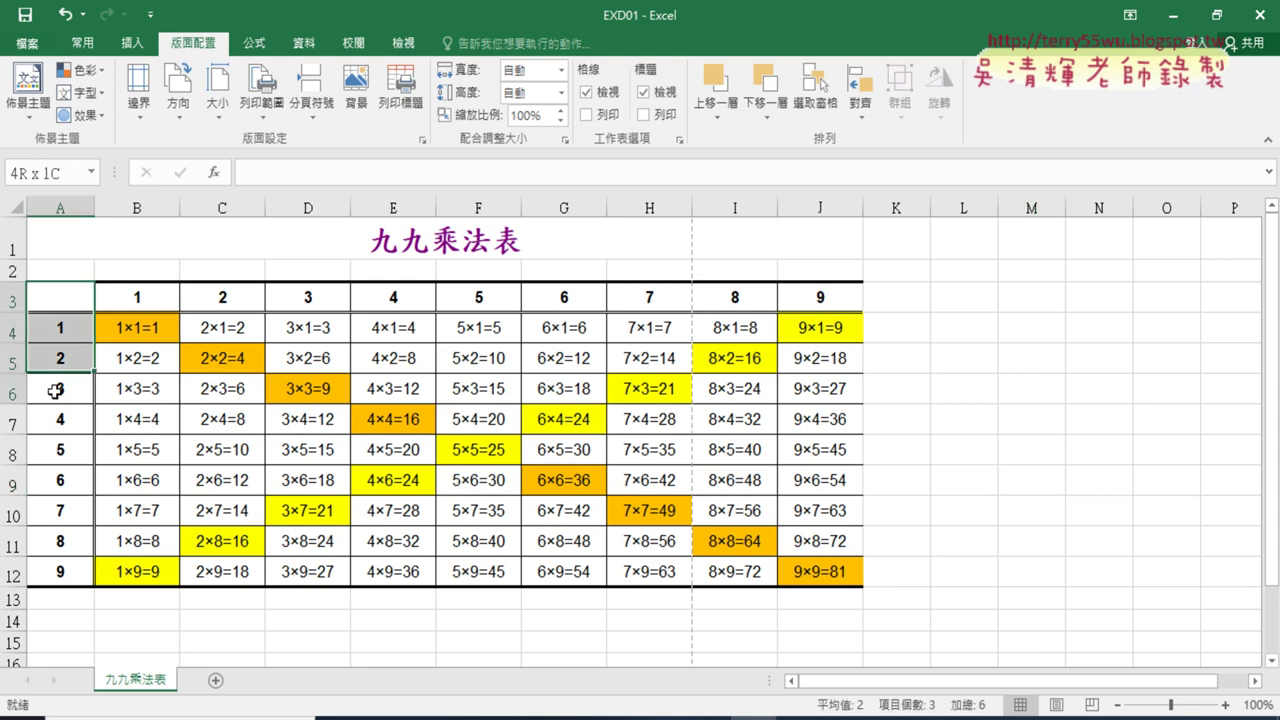
left_click_drag(70, 297, 820, 297)
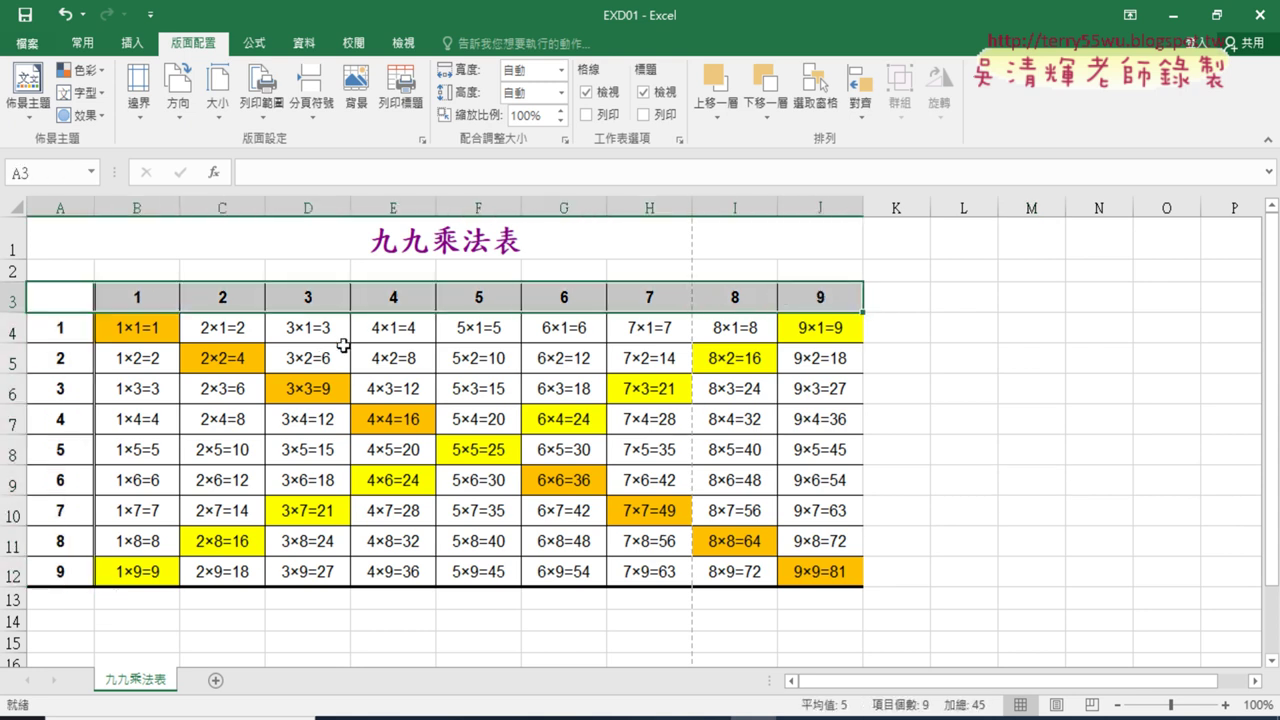
left_click(343, 338)
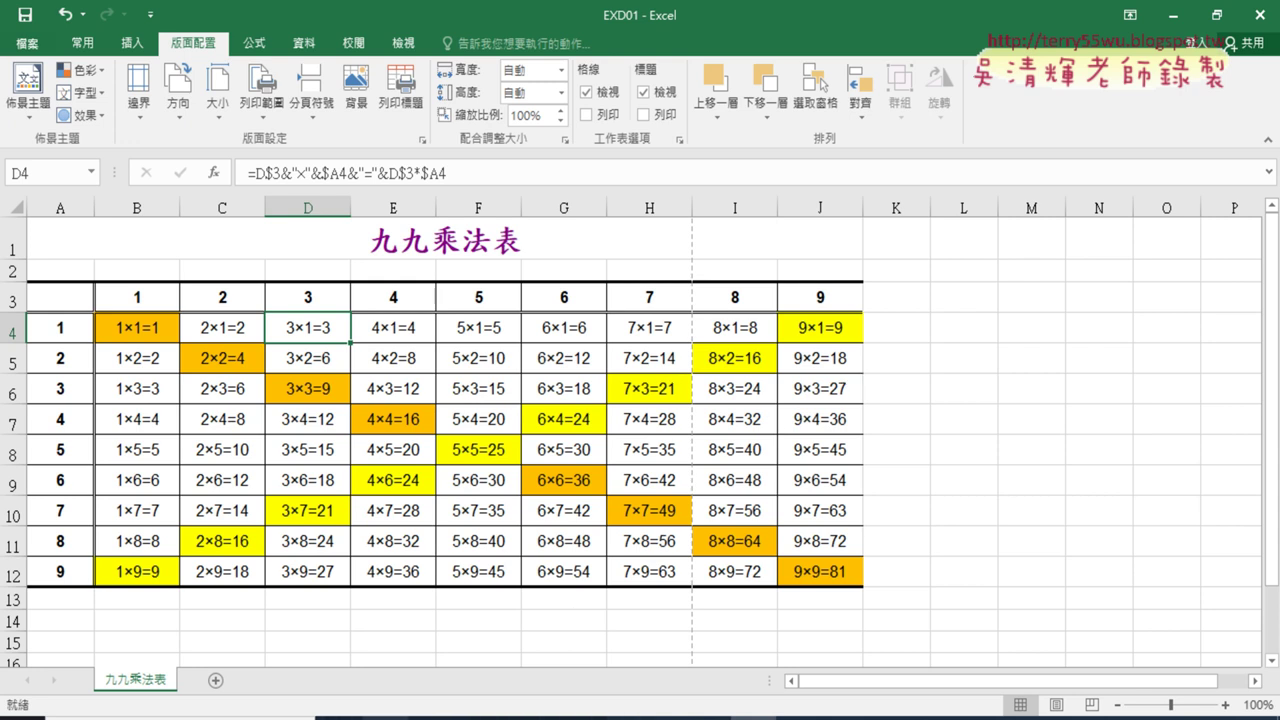
key("alt+Tab")
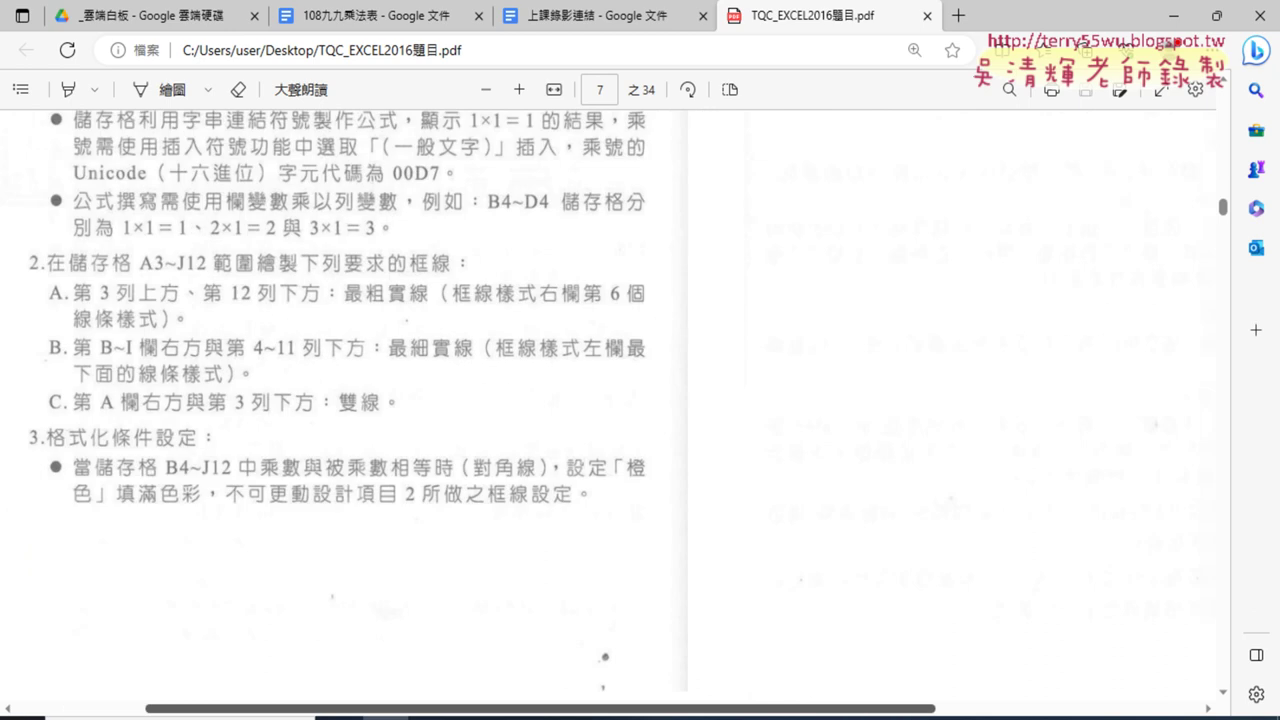
Step: Check the PDF's reference result table and EXA01.xlsx file name, then return to Excel
scroll(1108, 634, "right", 3)
scroll(1094, 585, "up", 5)
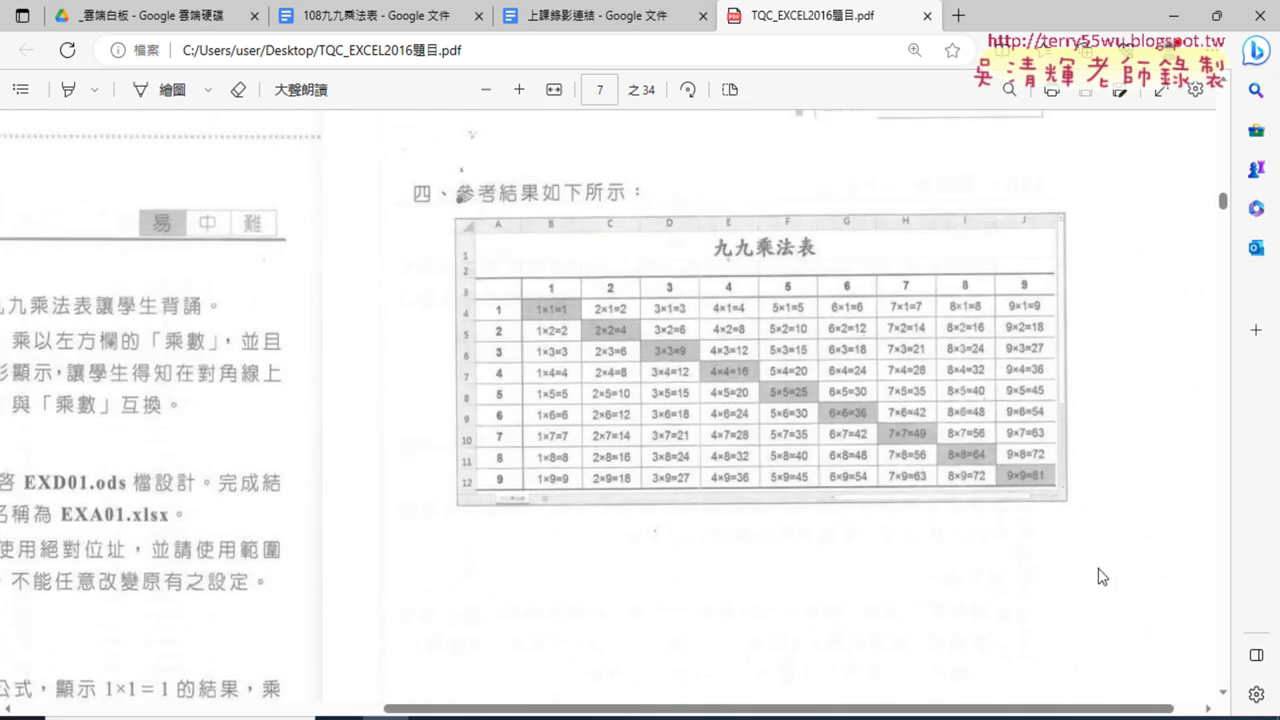
left_click_drag(682, 709, 375, 709)
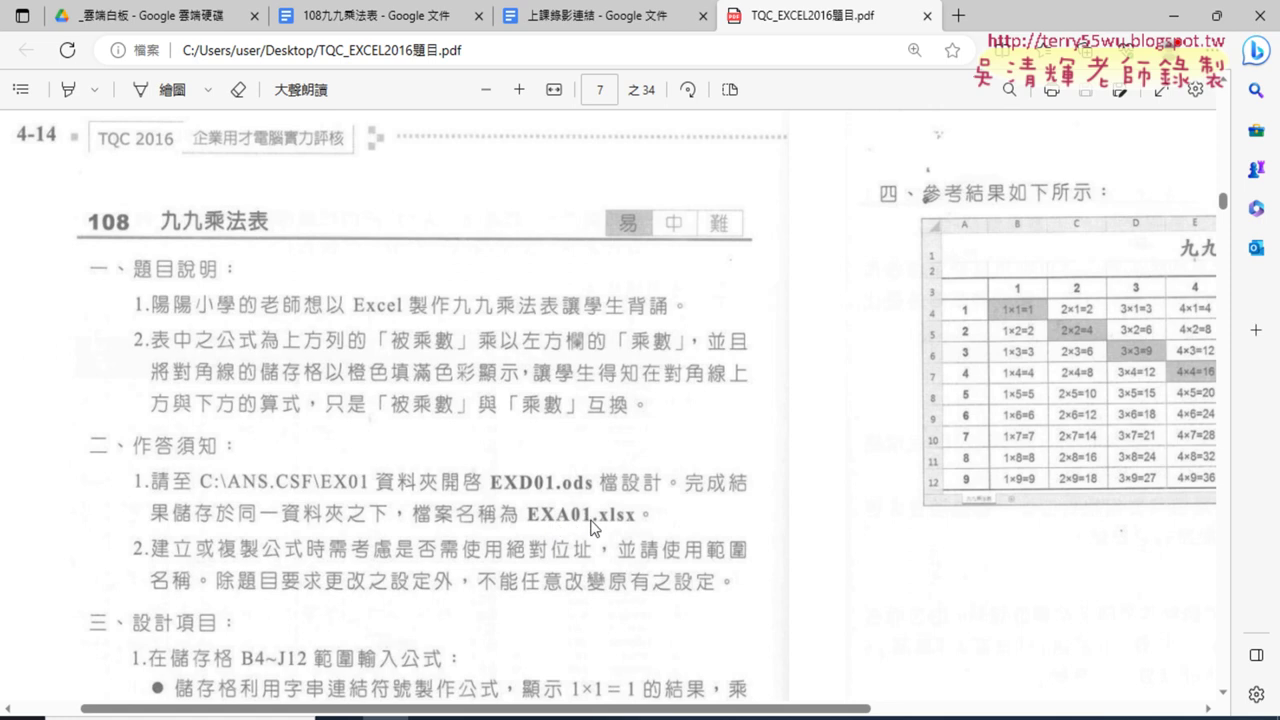
left_click(753, 719)
Step: Save the workbook as EXA01 in Excel Workbook (.xlsx) format rather than OpenDocument
left_click(33, 44)
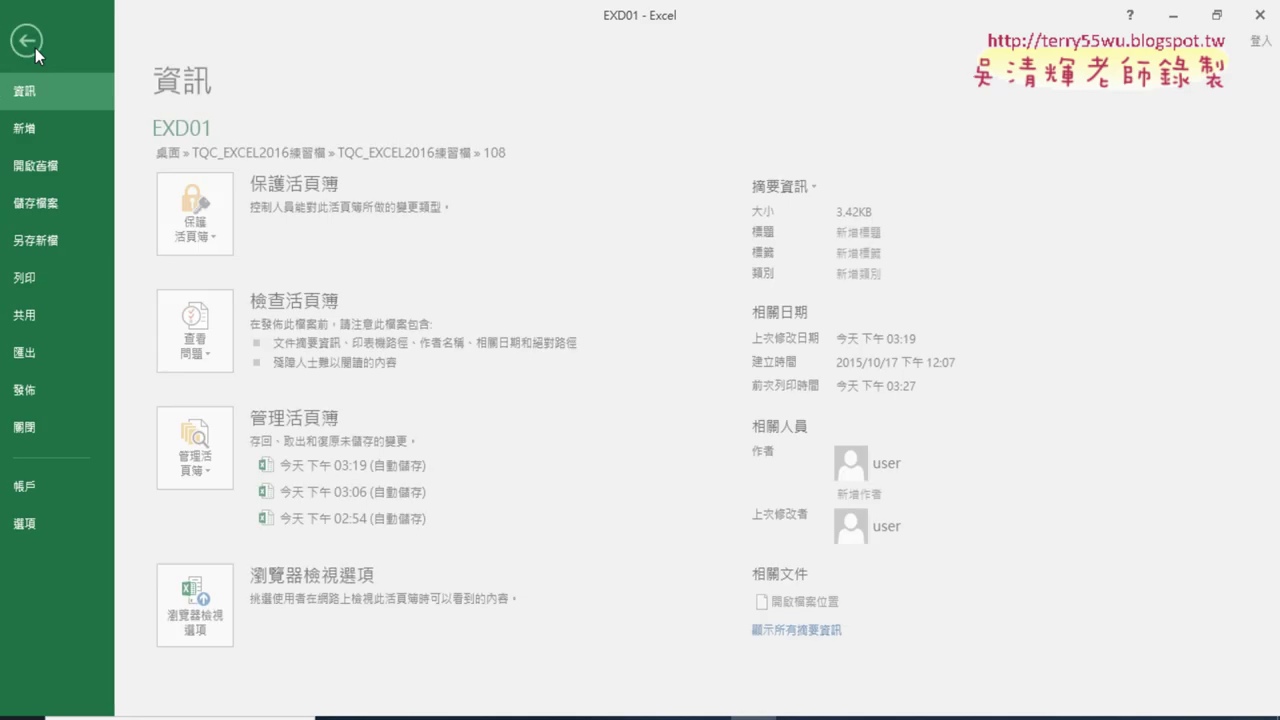
left_click(60, 247)
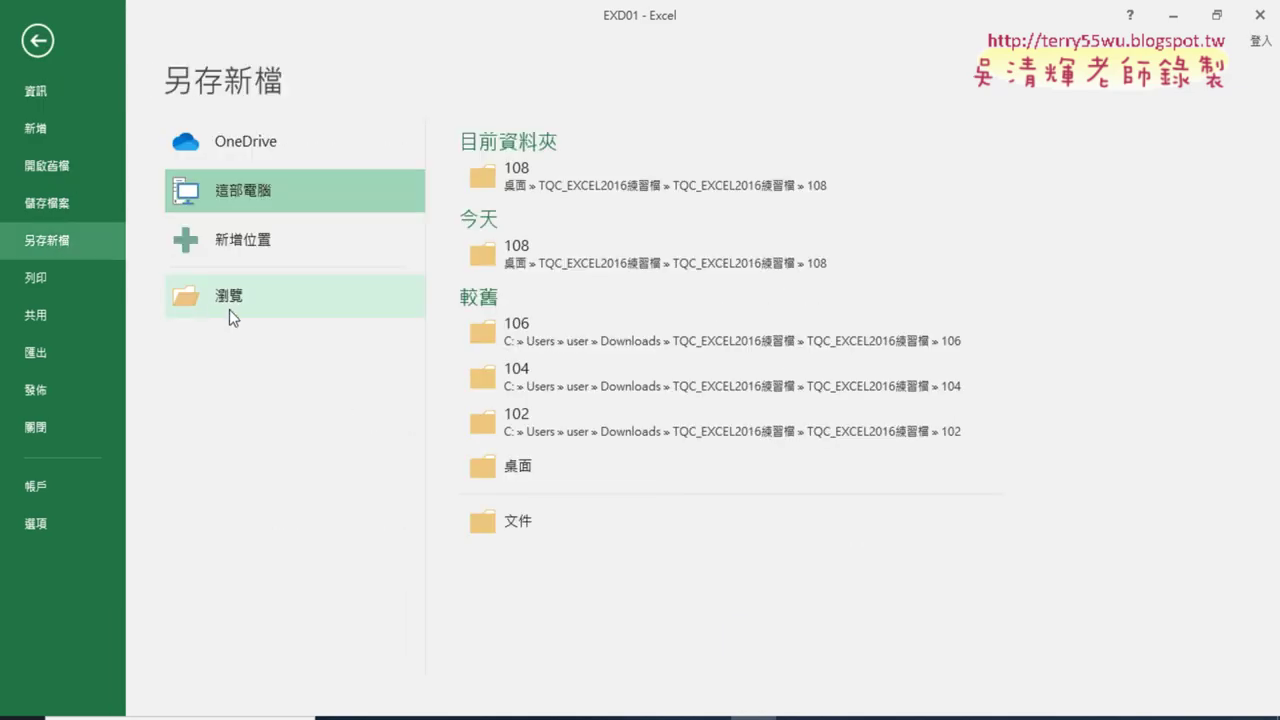
left_click(230, 309)
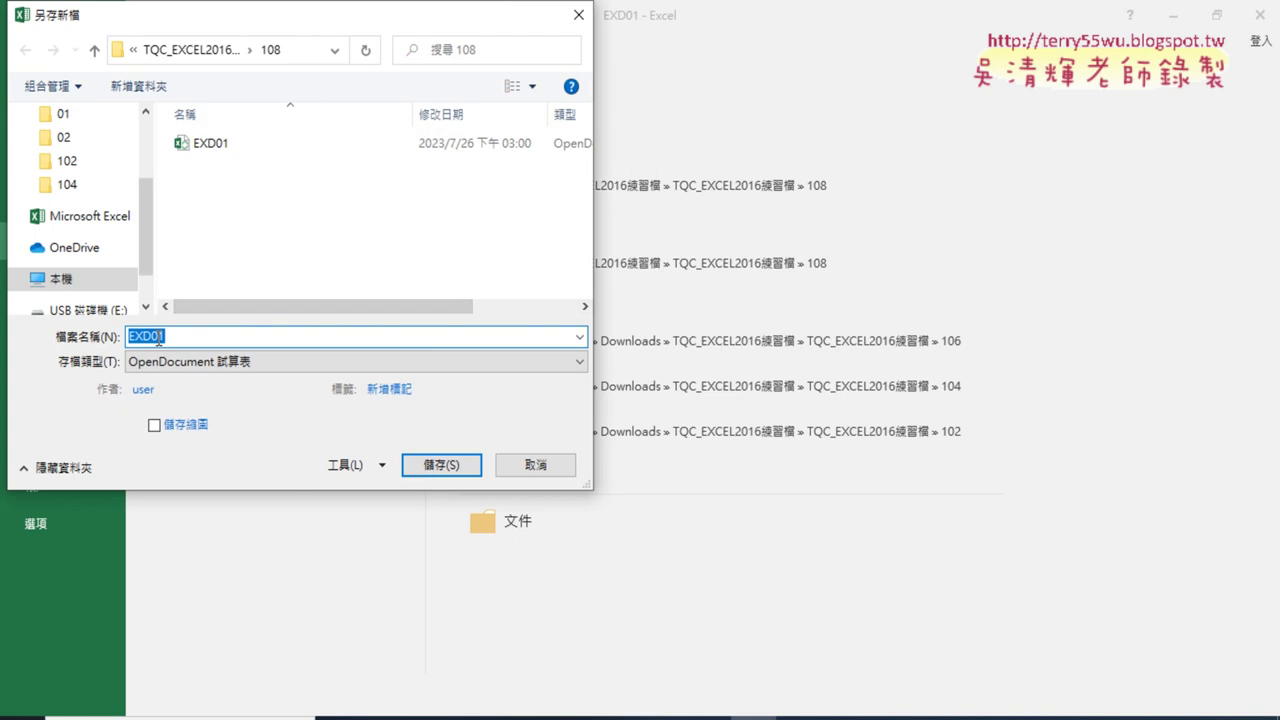
left_click(155, 337)
type("A")
left_click(432, 468)
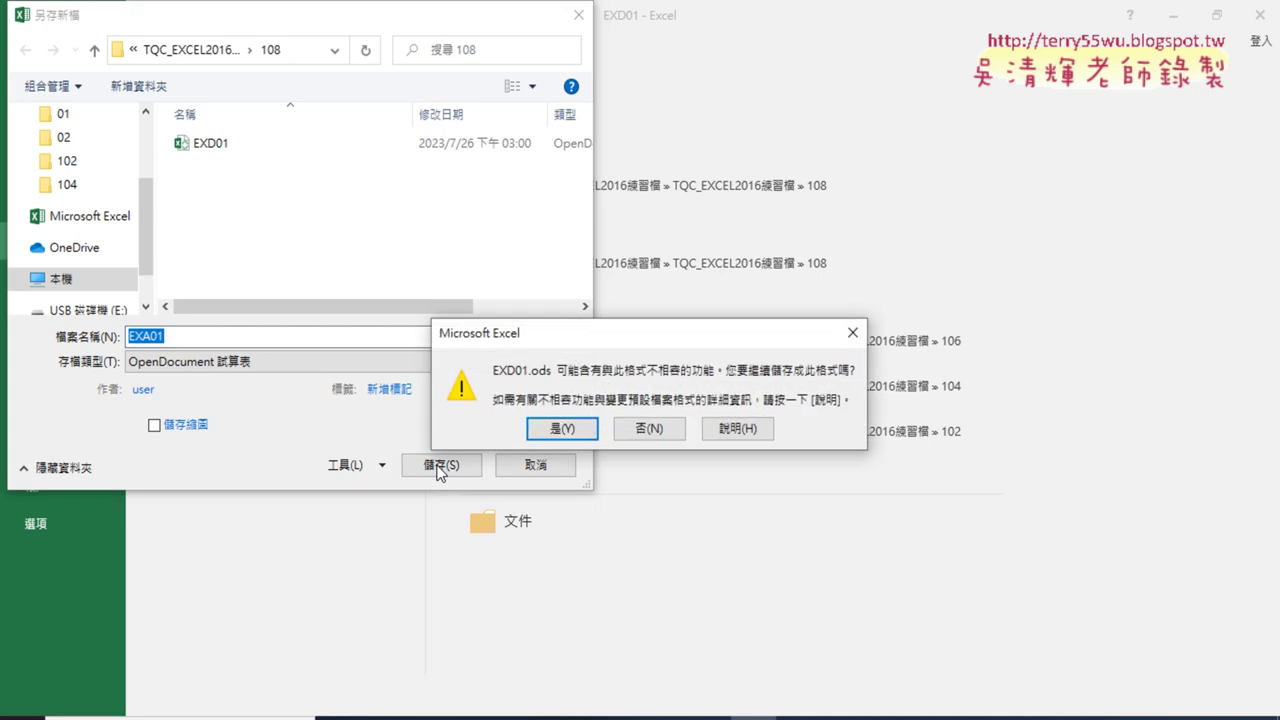
left_click(662, 432)
left_click(312, 368)
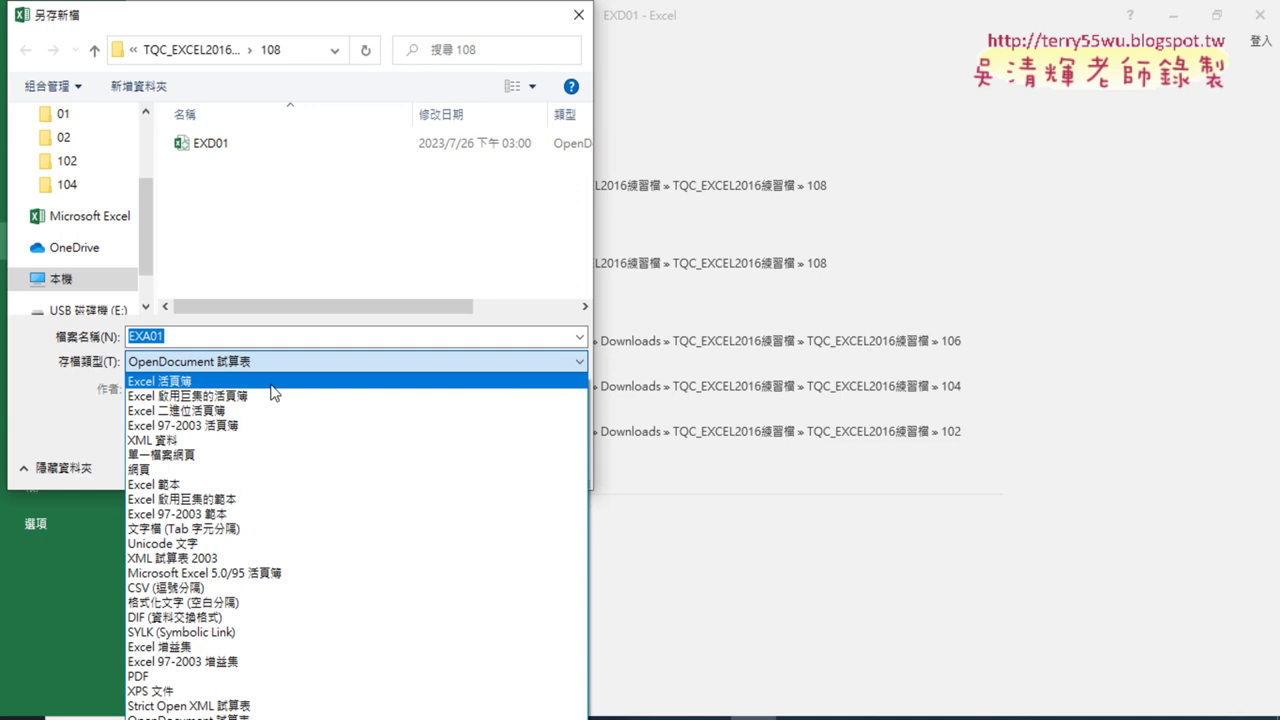
left_click(270, 383)
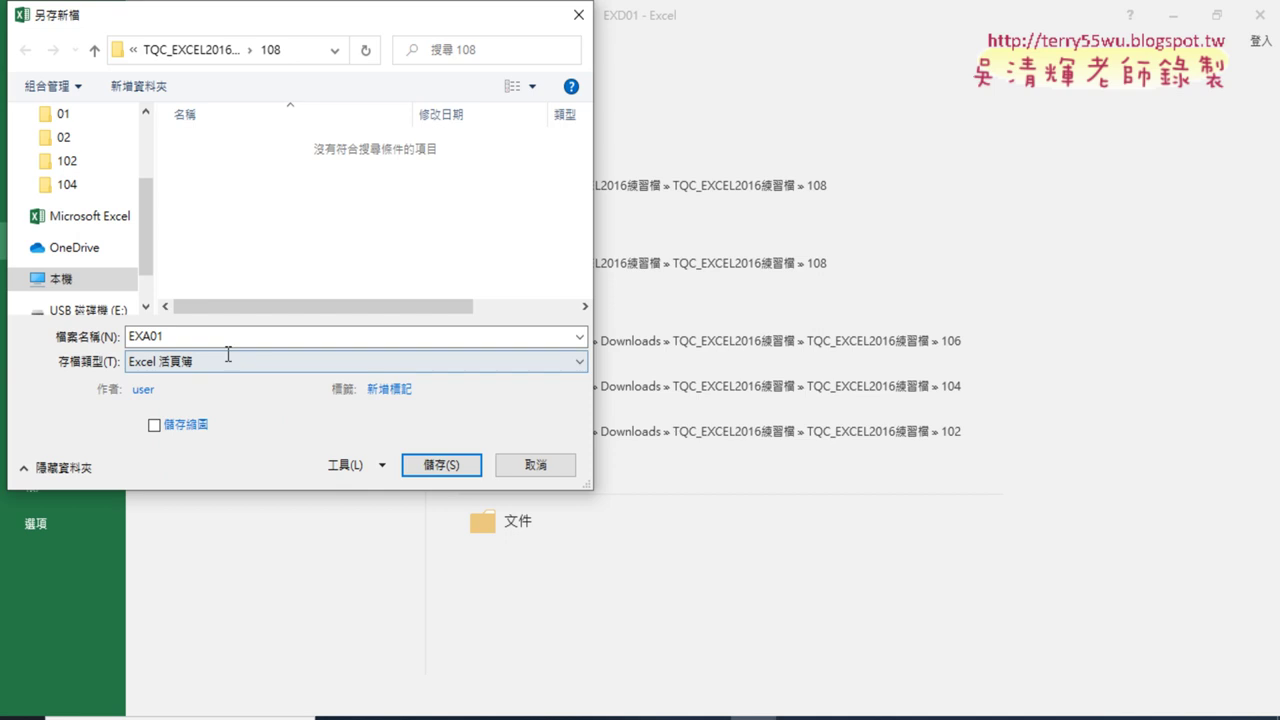
left_click(443, 465)
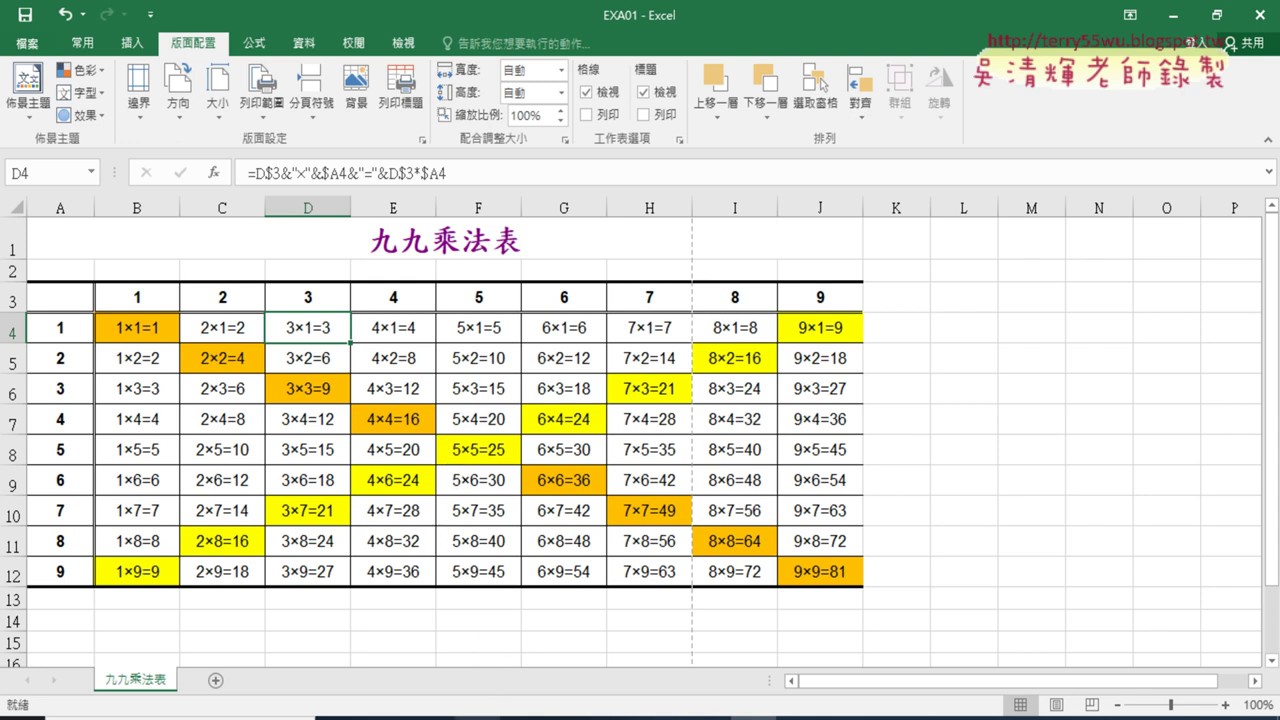
Step: Scroll the exam PDF down to page 8's next question, 110 電子股
left_click(386, 717)
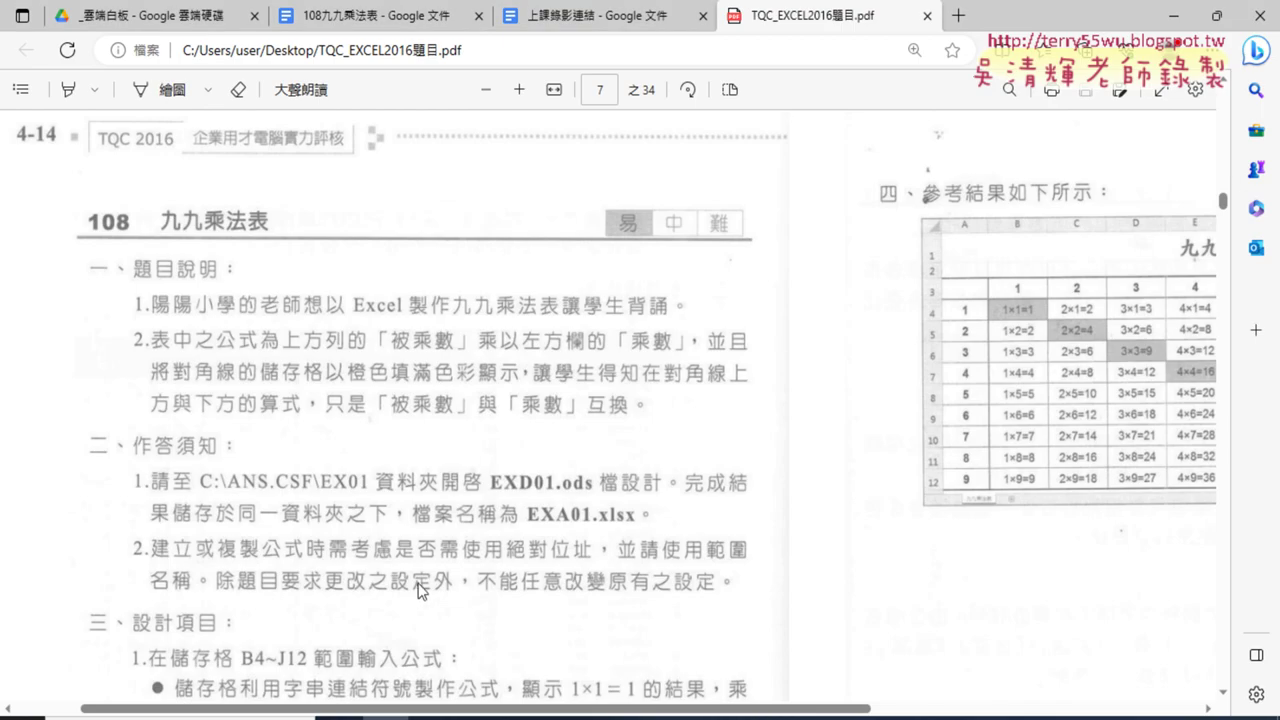
scroll(430, 560, "down", 4)
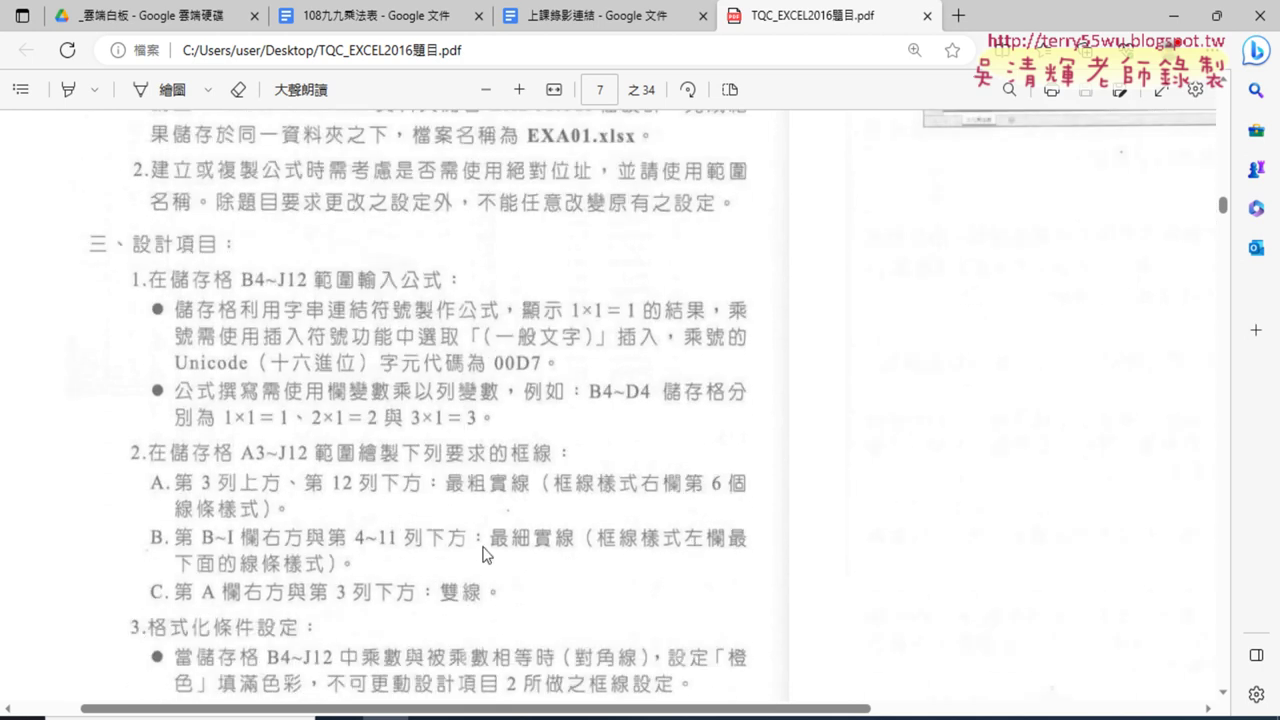
scroll(606, 551, "down", 5)
scroll(605, 552, "down", 1)
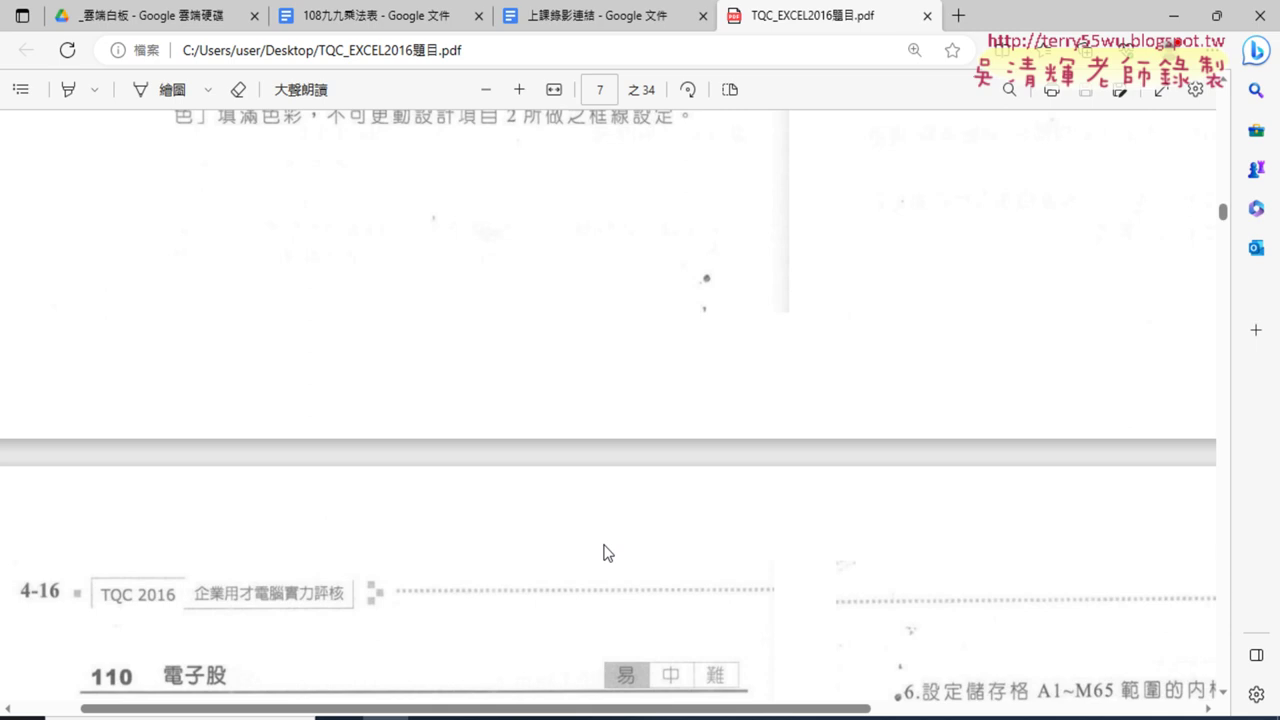
scroll(606, 552, "down", 2)
scroll(606, 552, "down", 3)
scroll(604, 549, "up", 4)
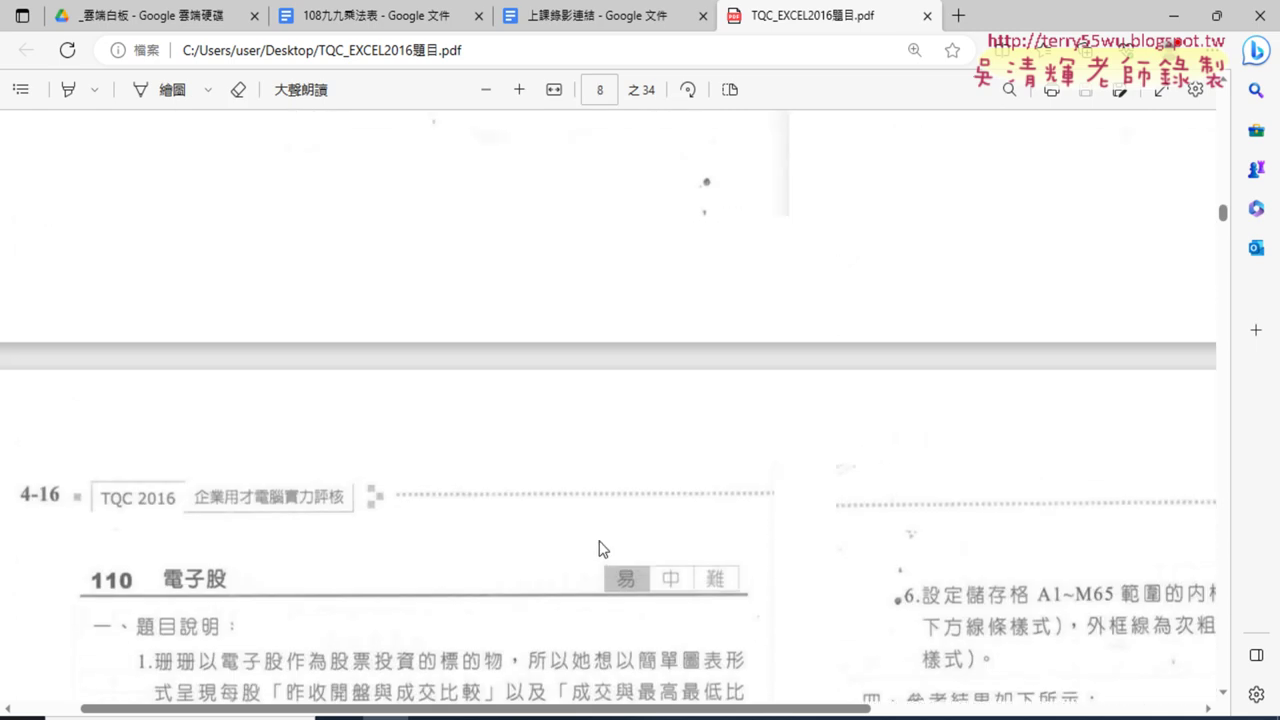
scroll(600, 548, "up", 5)
scroll(595, 545, "up", 3)
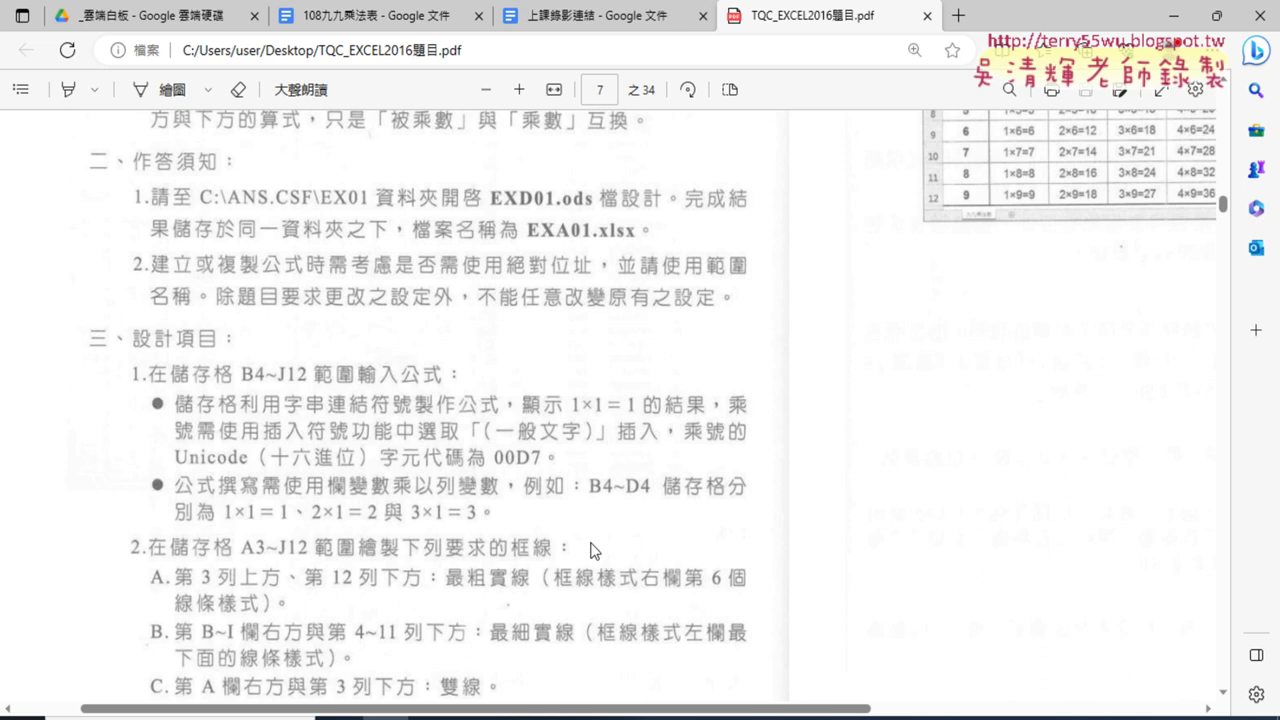
scroll(594, 520, "down", 5)
scroll(570, 485, "down", 3)
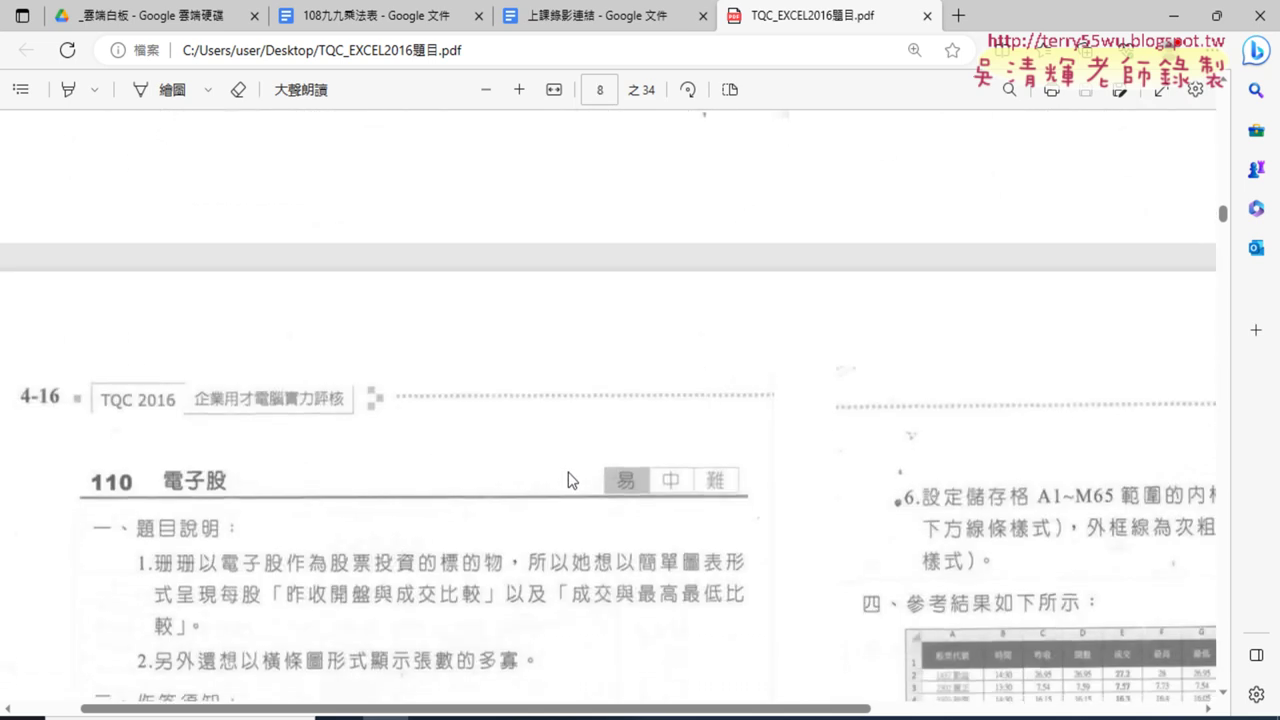
scroll(570, 474, "down", 2)
scroll(571, 474, "down", 1)
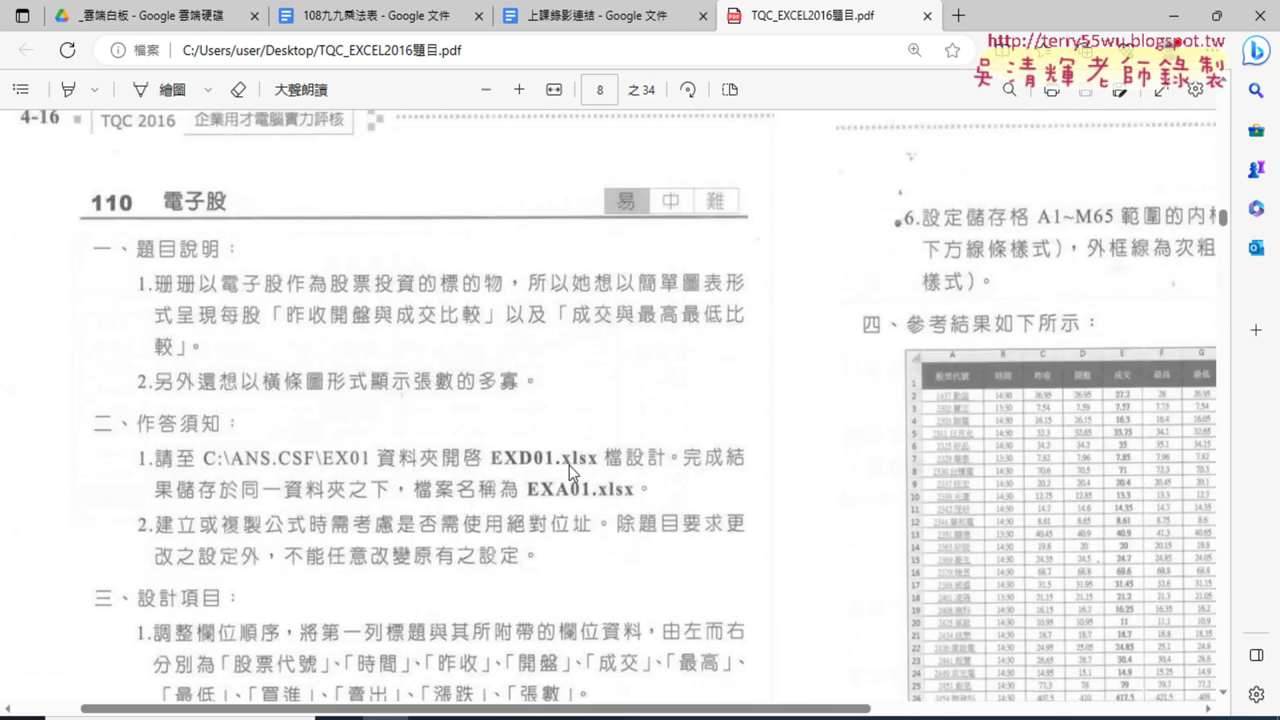